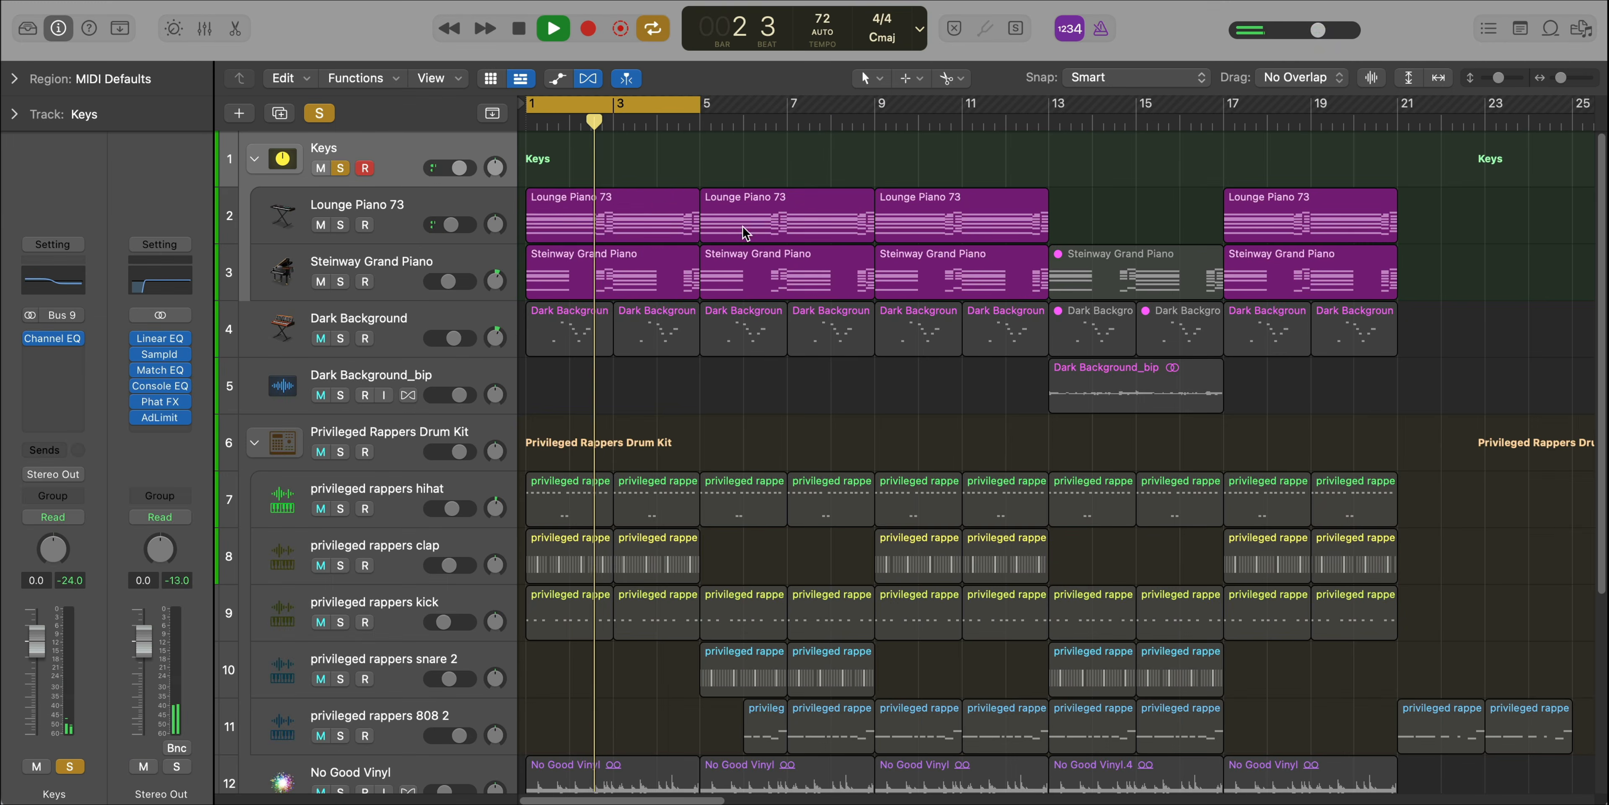
Open the first Lounge Piano 73 region in the Piano Roll, fit all its notes in view and deselect them.
{"action": "double_click", "coordinate": [1082, 352]}
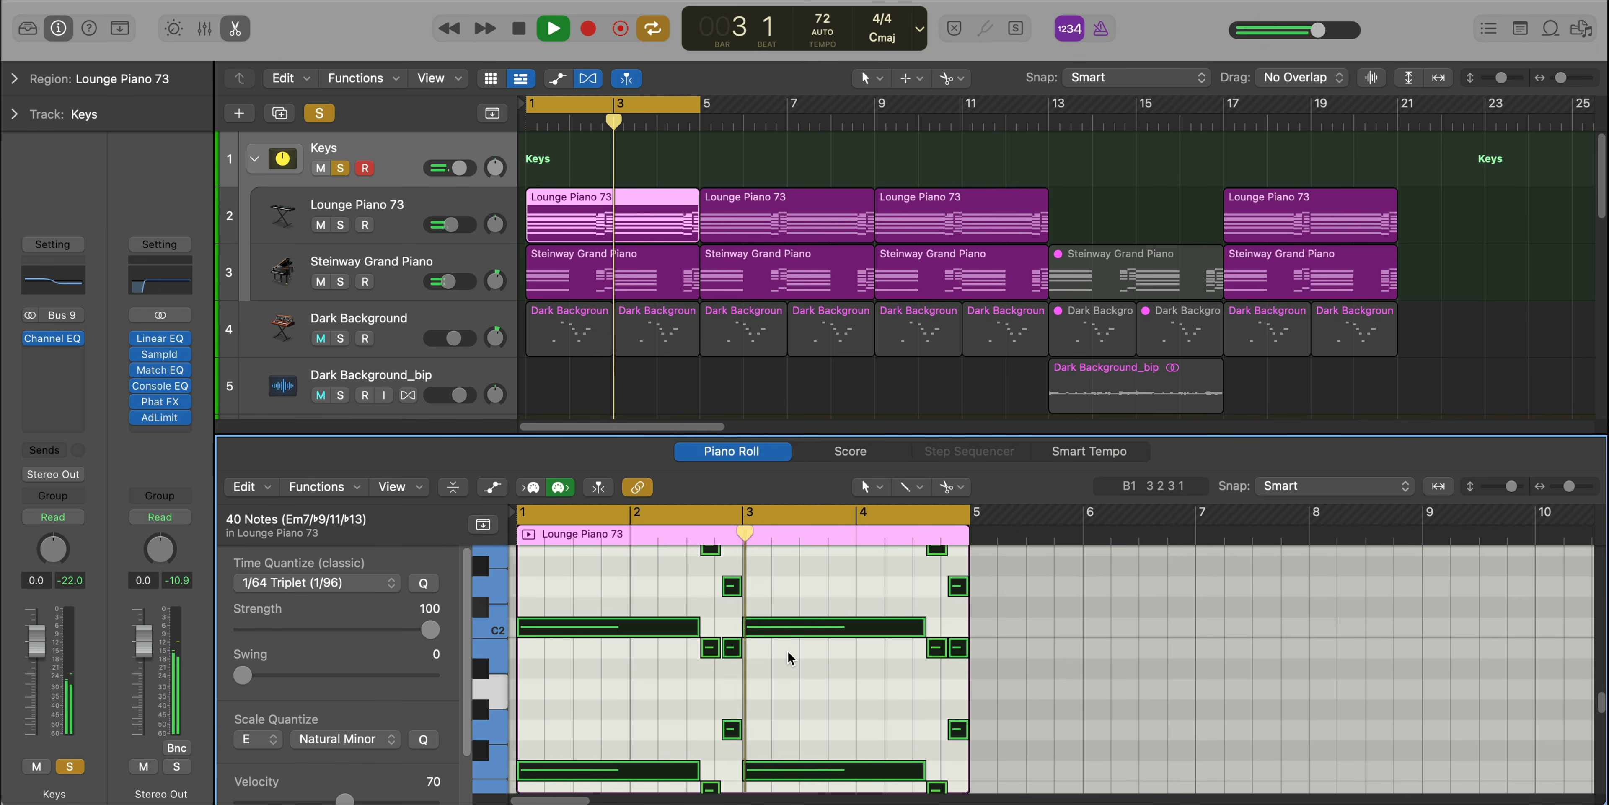
{"action": "key", "text": "z"}
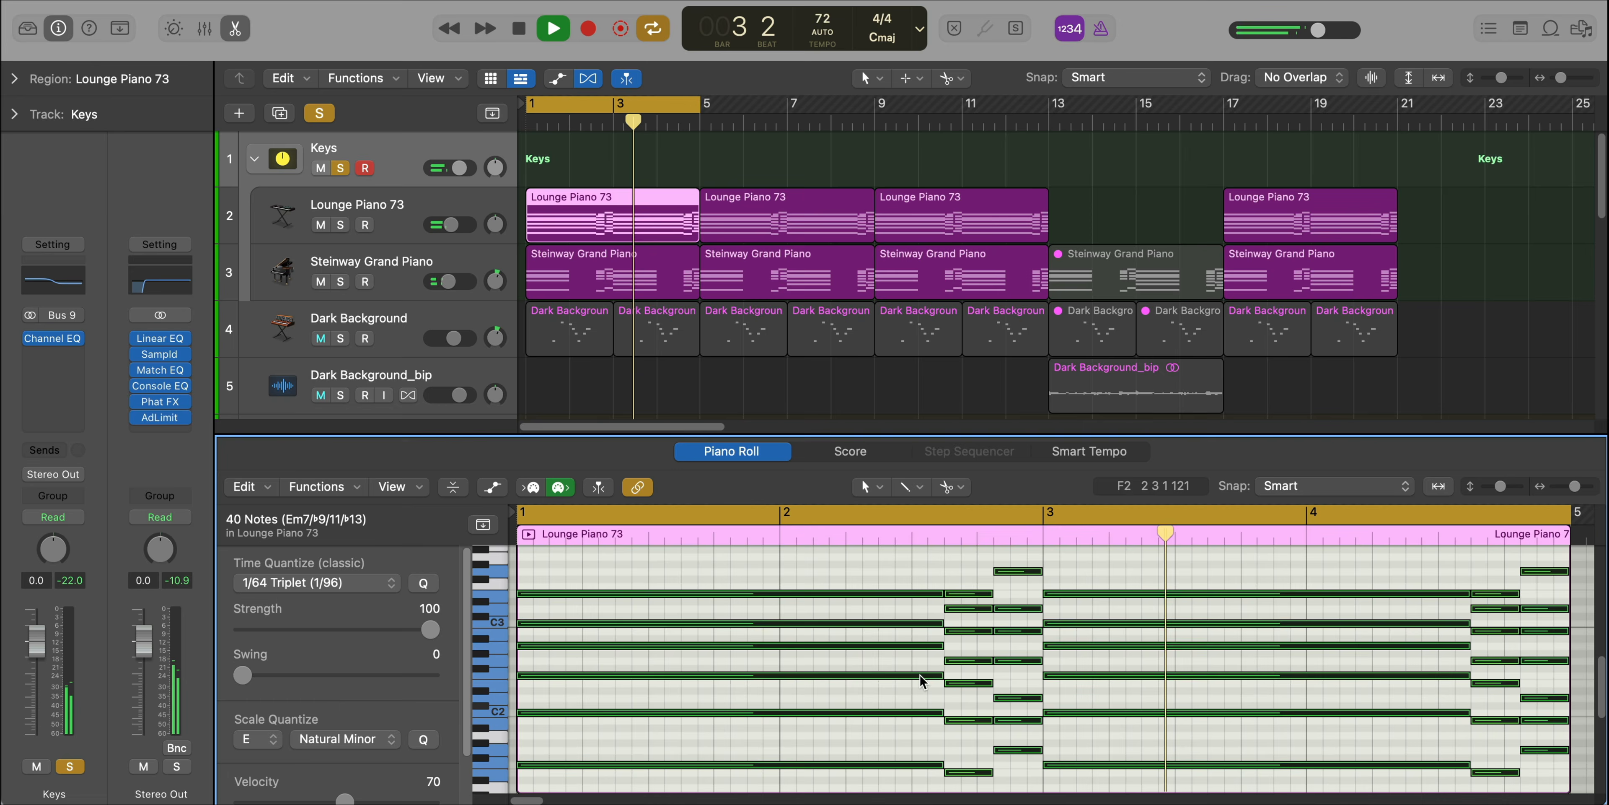
{"action": "left_click", "coordinate": [1077, 565]}
{"action": "mouse_move", "coordinate": [1108, 644]}
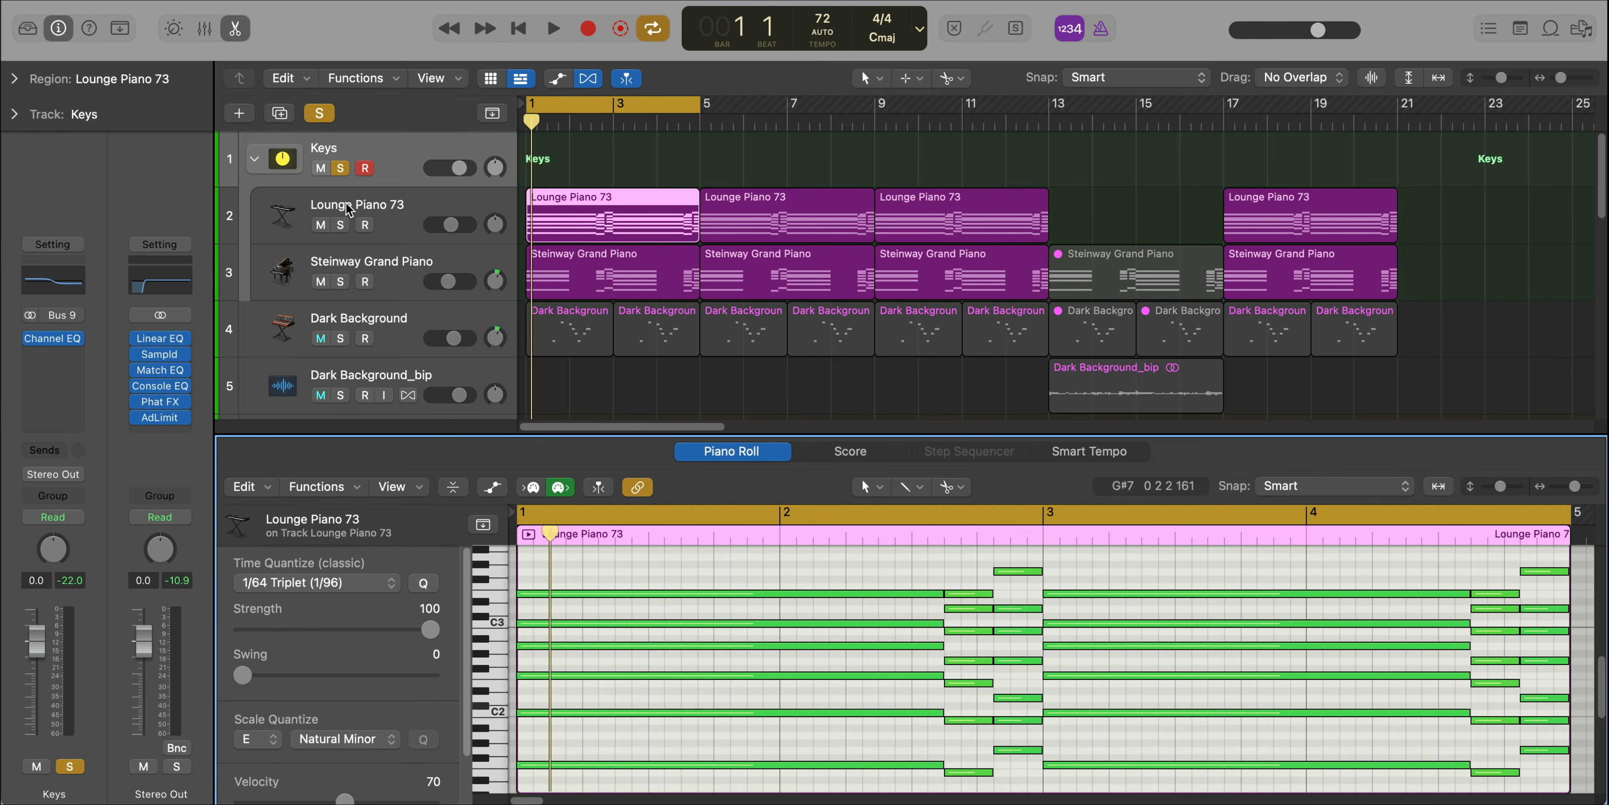
Solo Lounge Piano 73 for playback, and examine the chords of the first Steinway Grand Piano region in the Piano Roll.
{"action": "left_click", "coordinate": [341, 225]}
{"action": "key", "text": "space"}
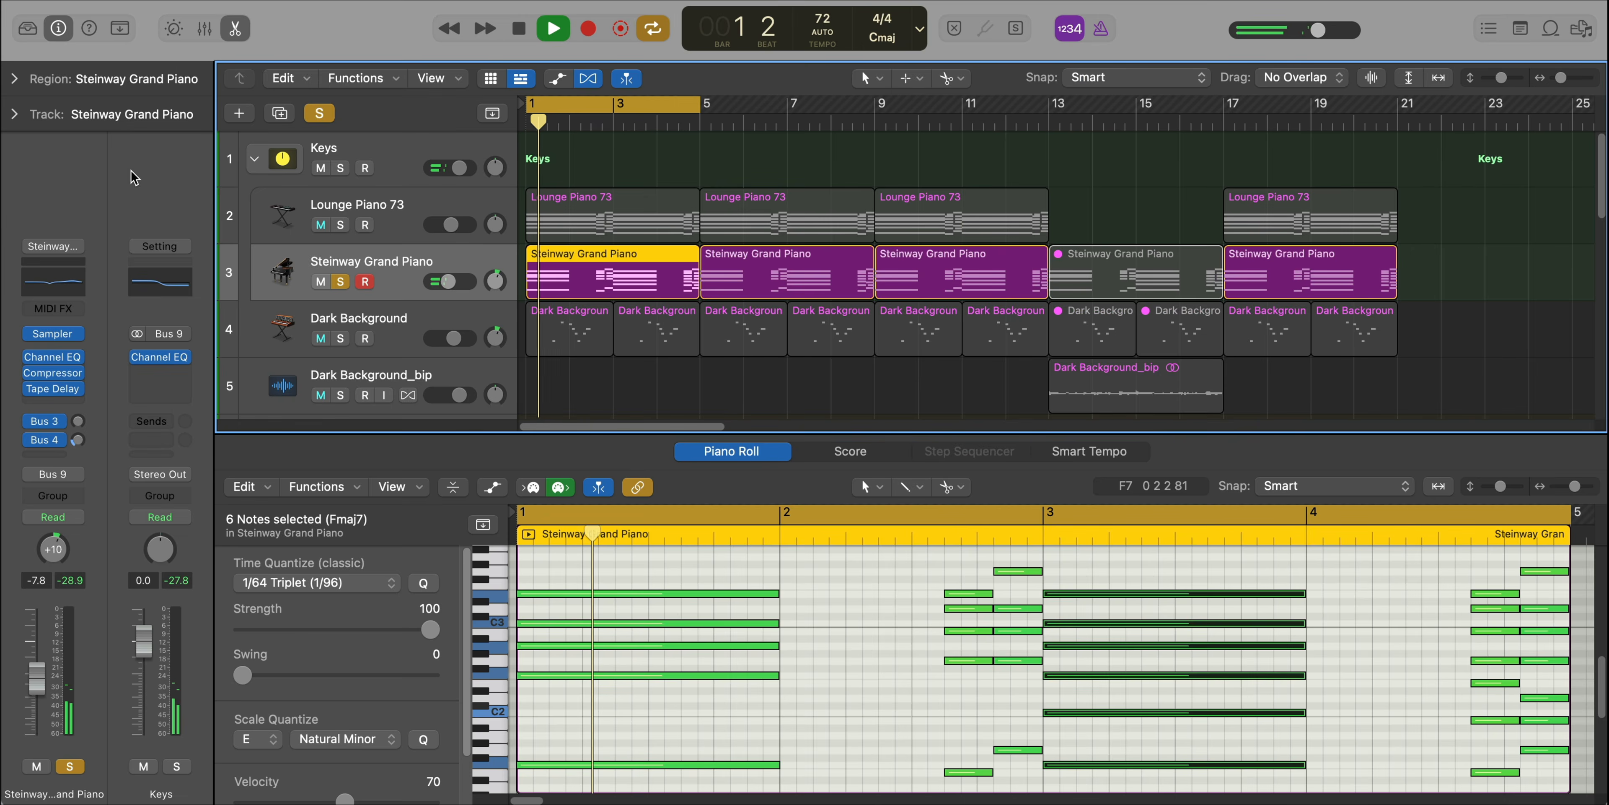
{"action": "scroll", "coordinate": [668, 593], "scroll_direction": "down", "scroll_amount": 3}
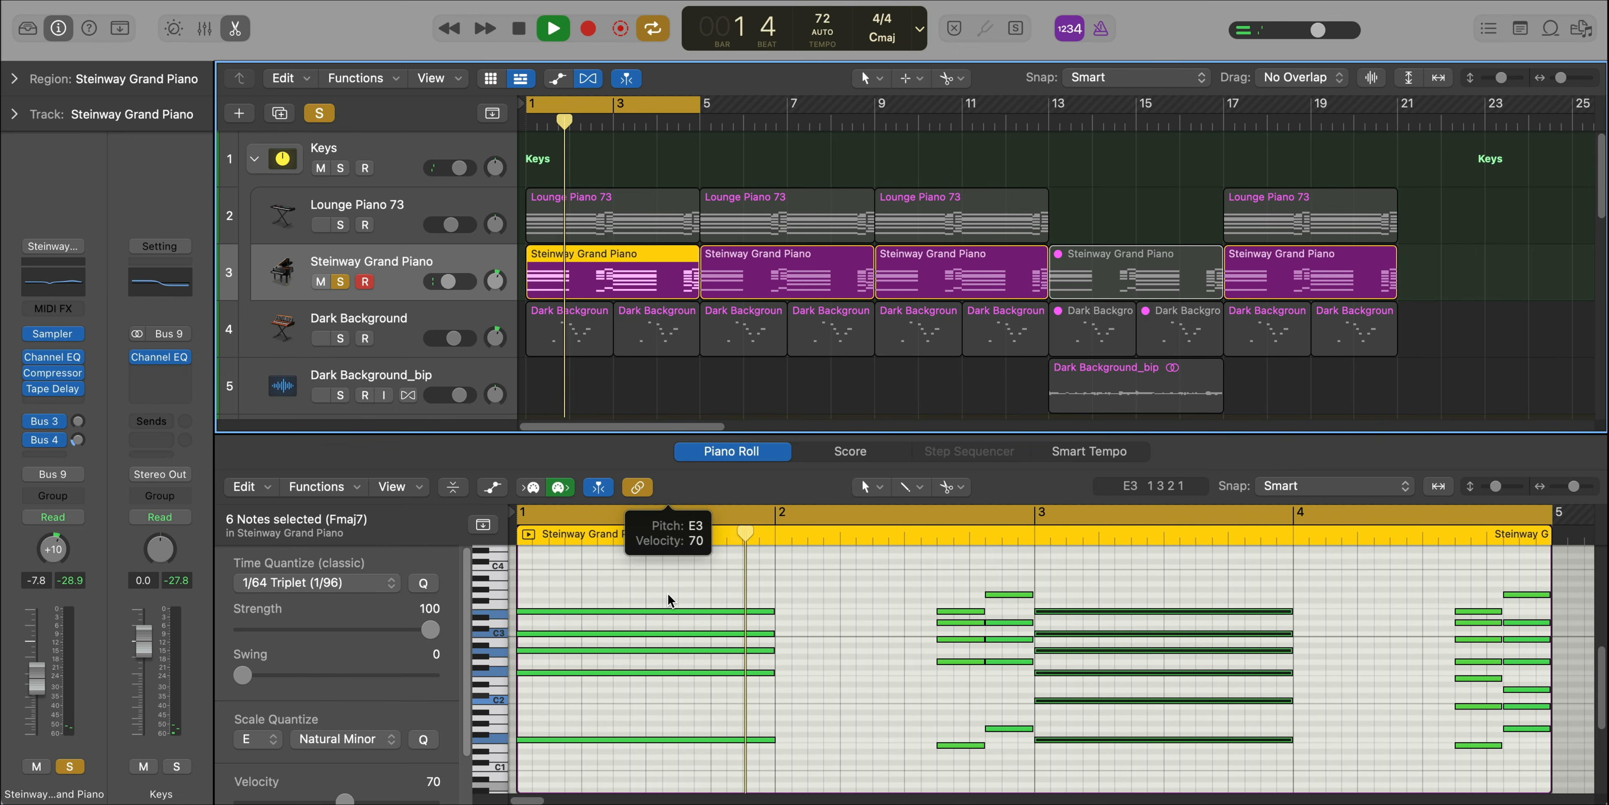
{"action": "left_click", "coordinate": [854, 643]}
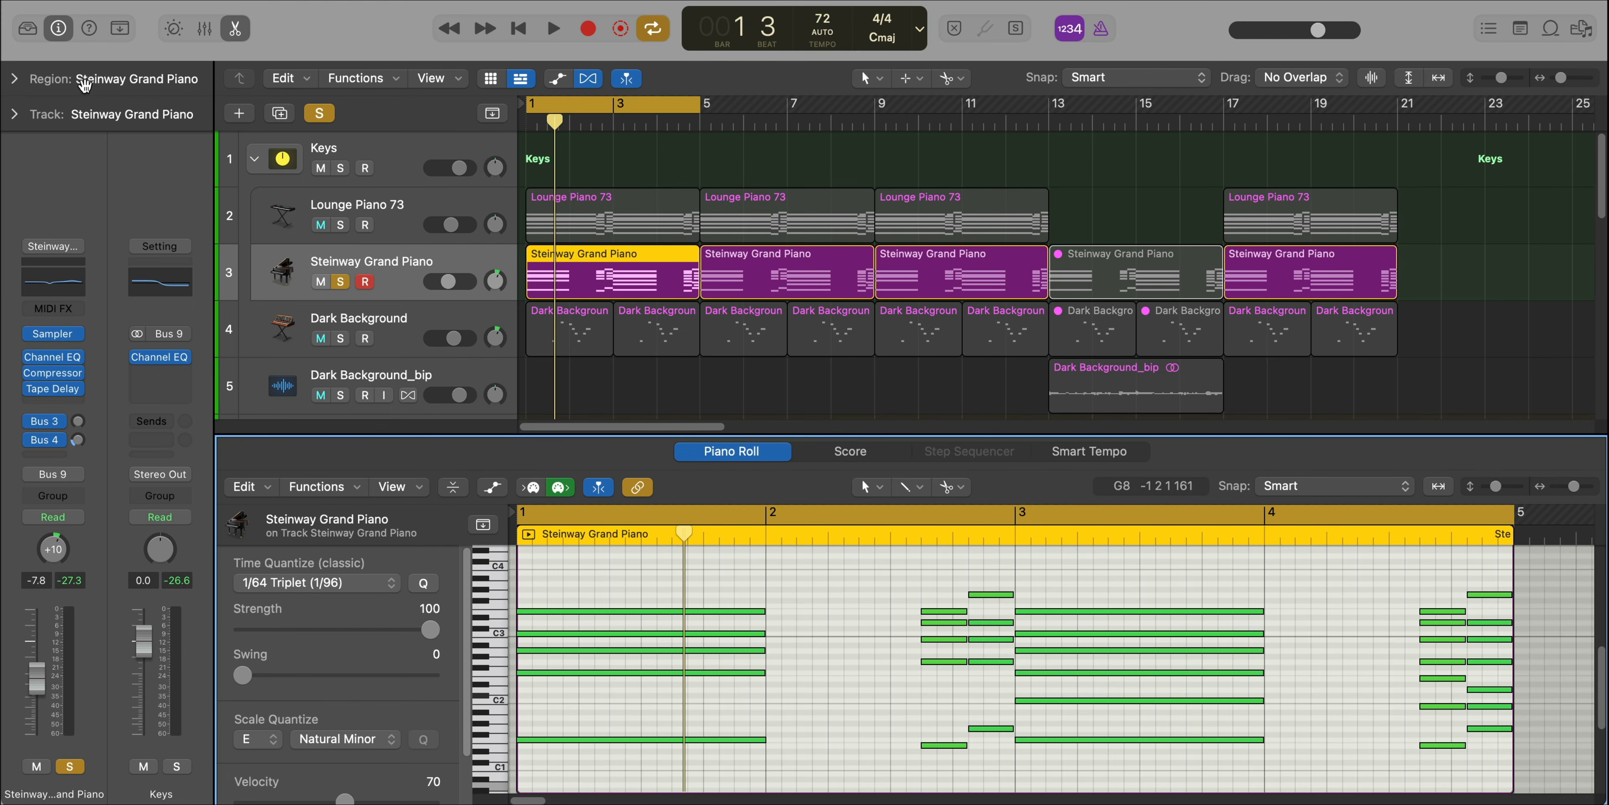
Select the Keys summing track and open its Channel EQ to examine the curve.
{"action": "left_click", "coordinate": [28, 28]}
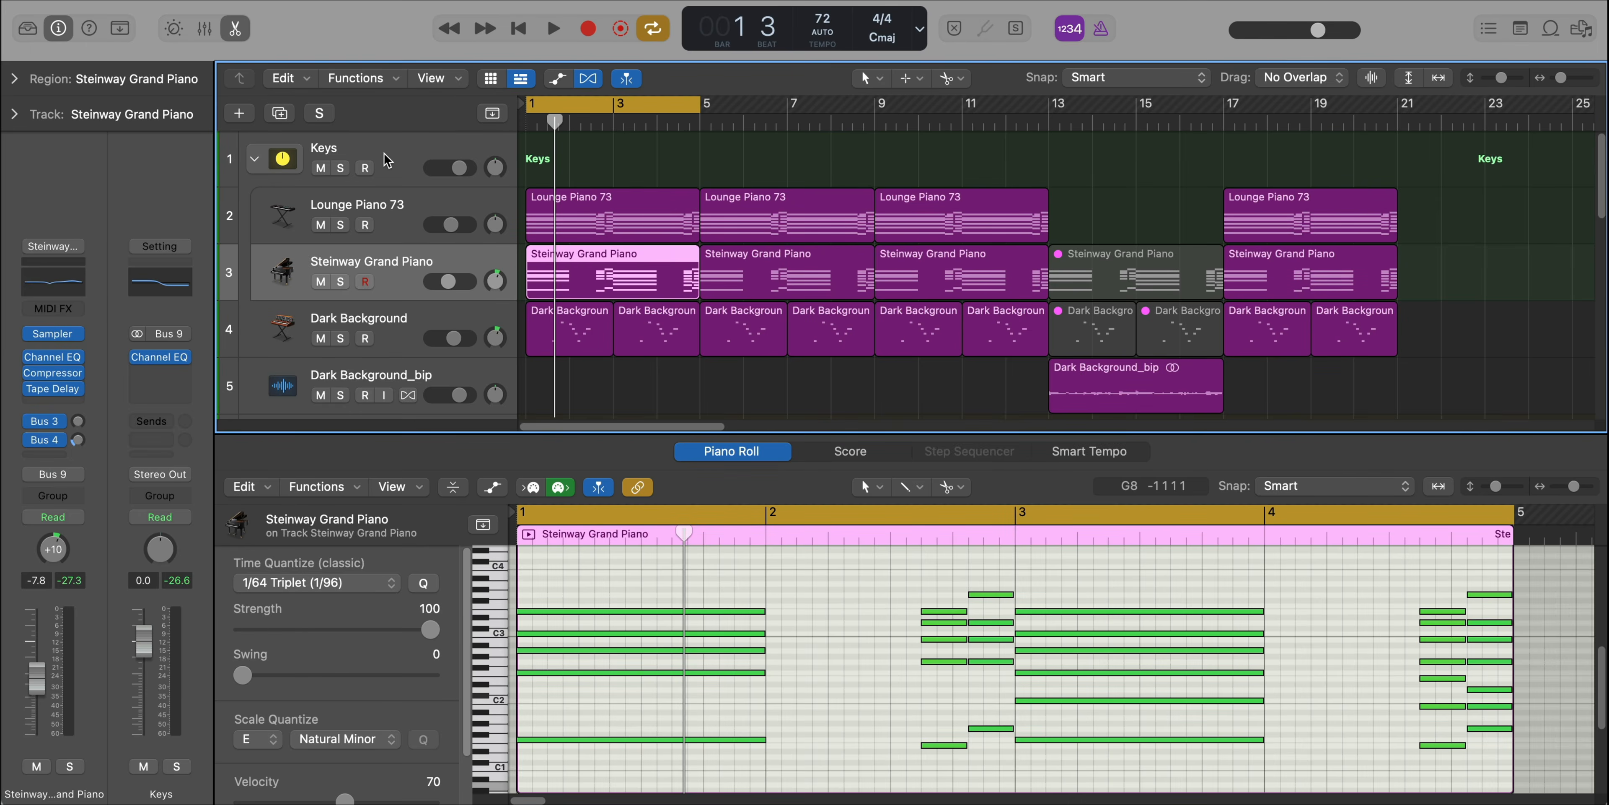
{"action": "left_click", "coordinate": [385, 160]}
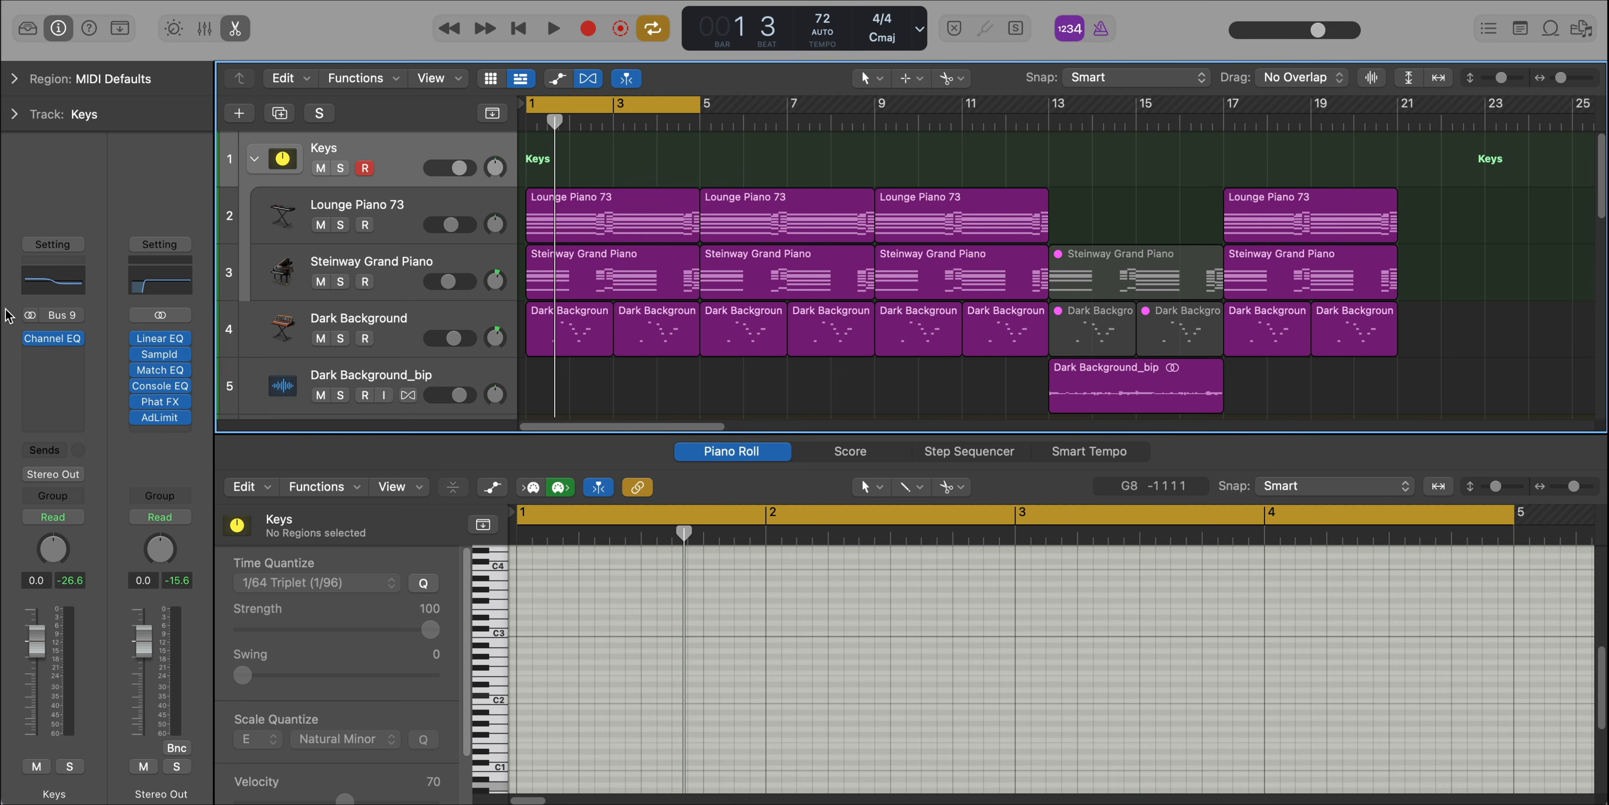
{"action": "left_click", "coordinate": [58, 339]}
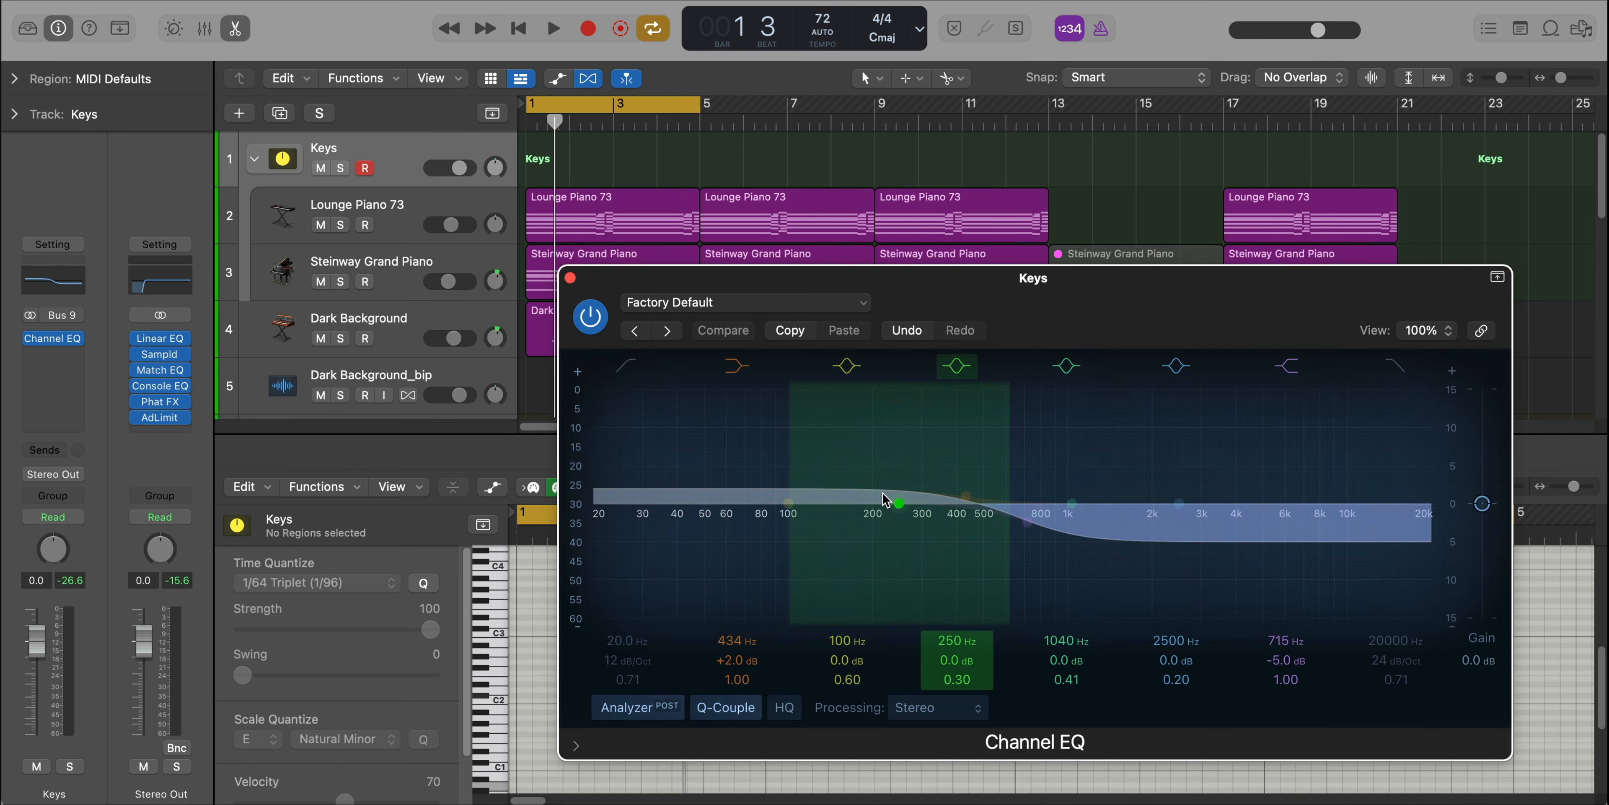
{"action": "left_click_drag", "start_coordinate": [1121, 288], "coordinate": [884, 209]}
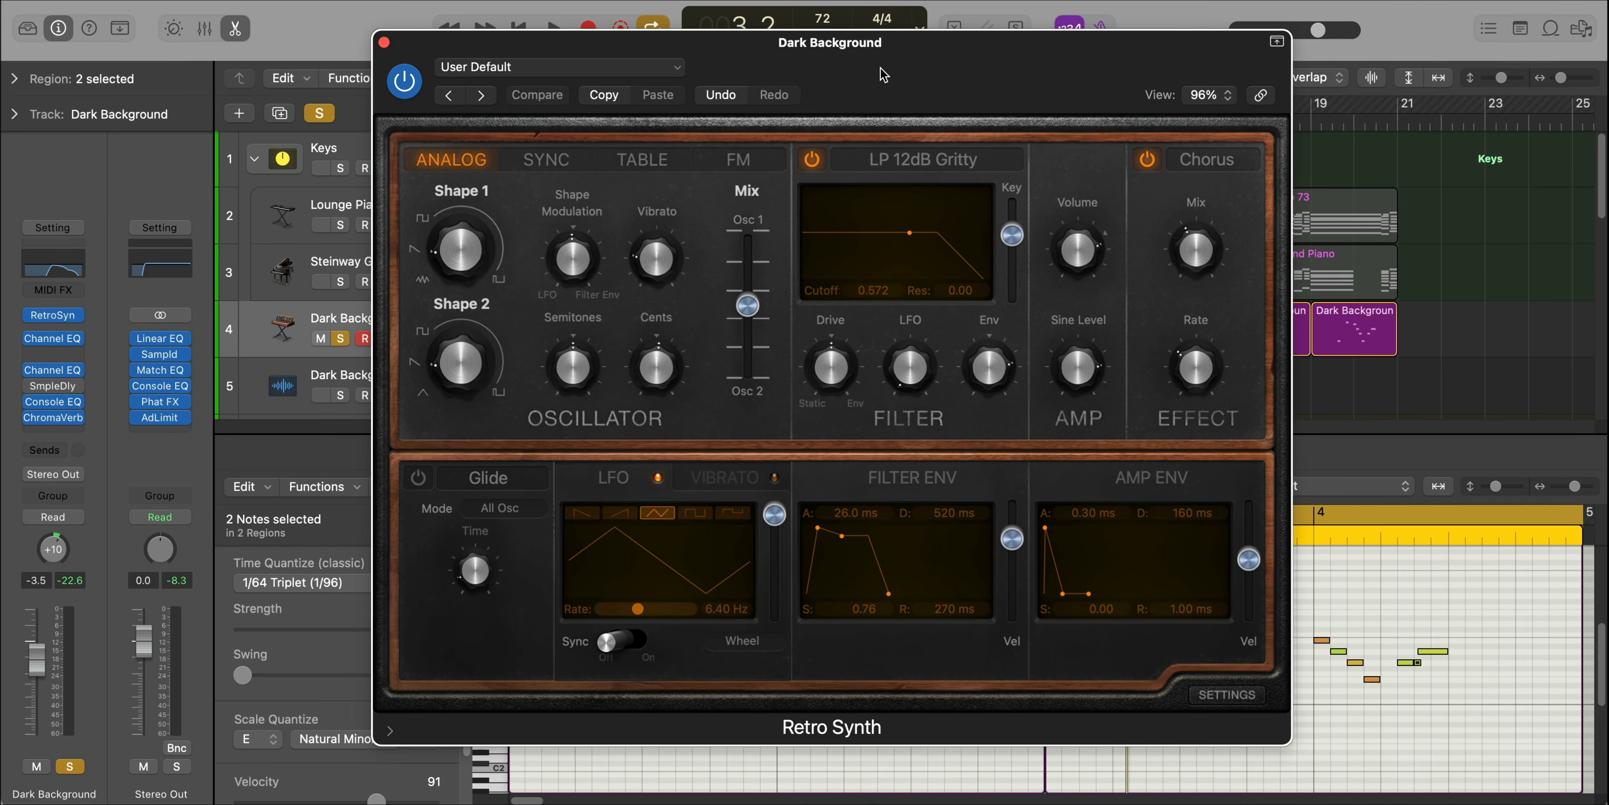
Examine the Dark Background track's Retro Synth, second Channel EQ, Vintage Console EQ and ChromaVerb settings.
{"action": "left_click_drag", "start_coordinate": [883, 74], "coordinate": [876, 70]}
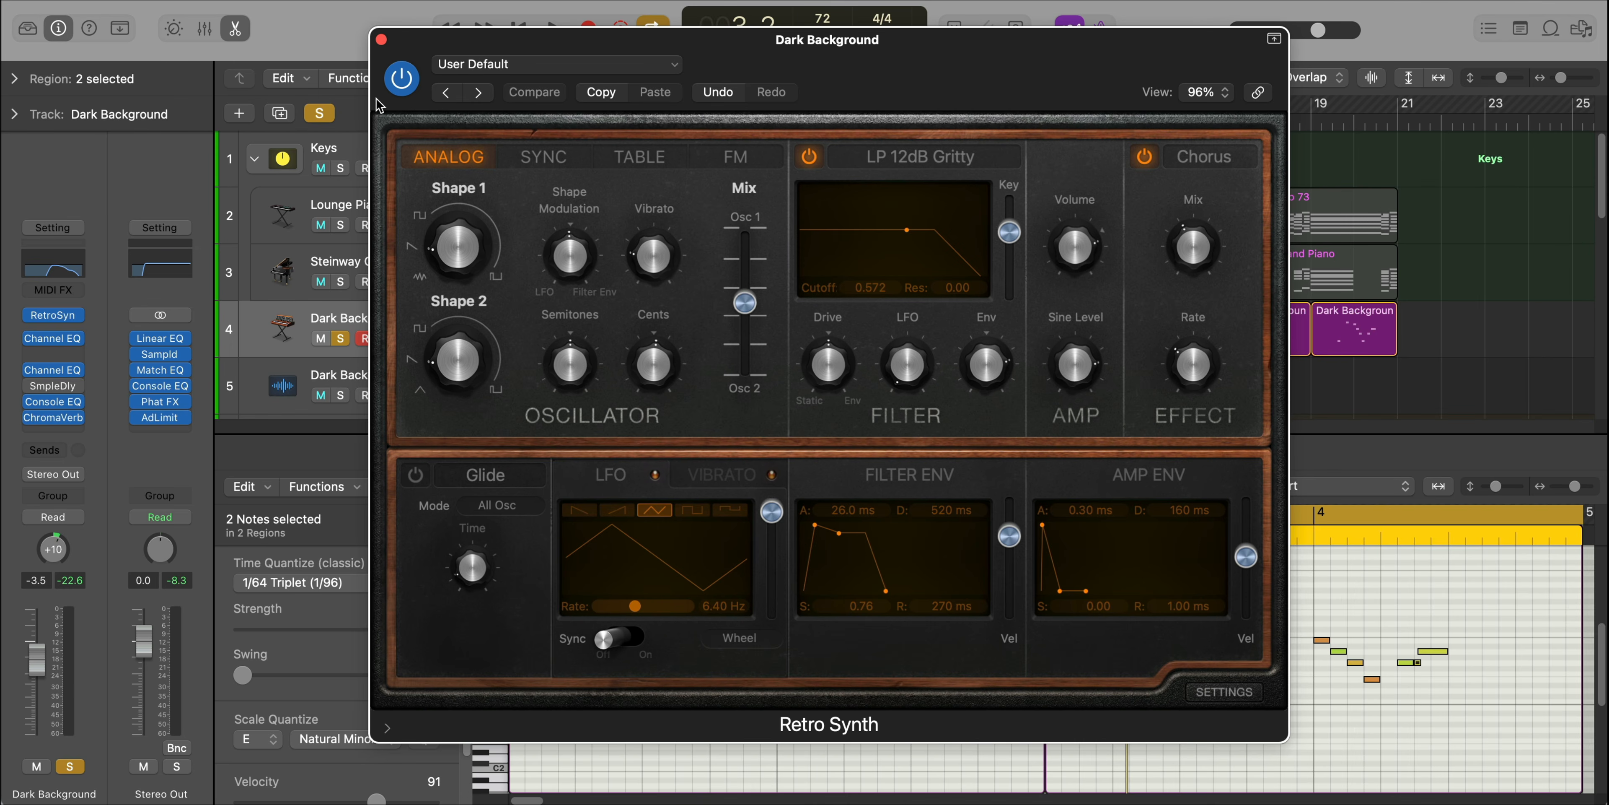
{"action": "left_click", "coordinate": [381, 40]}
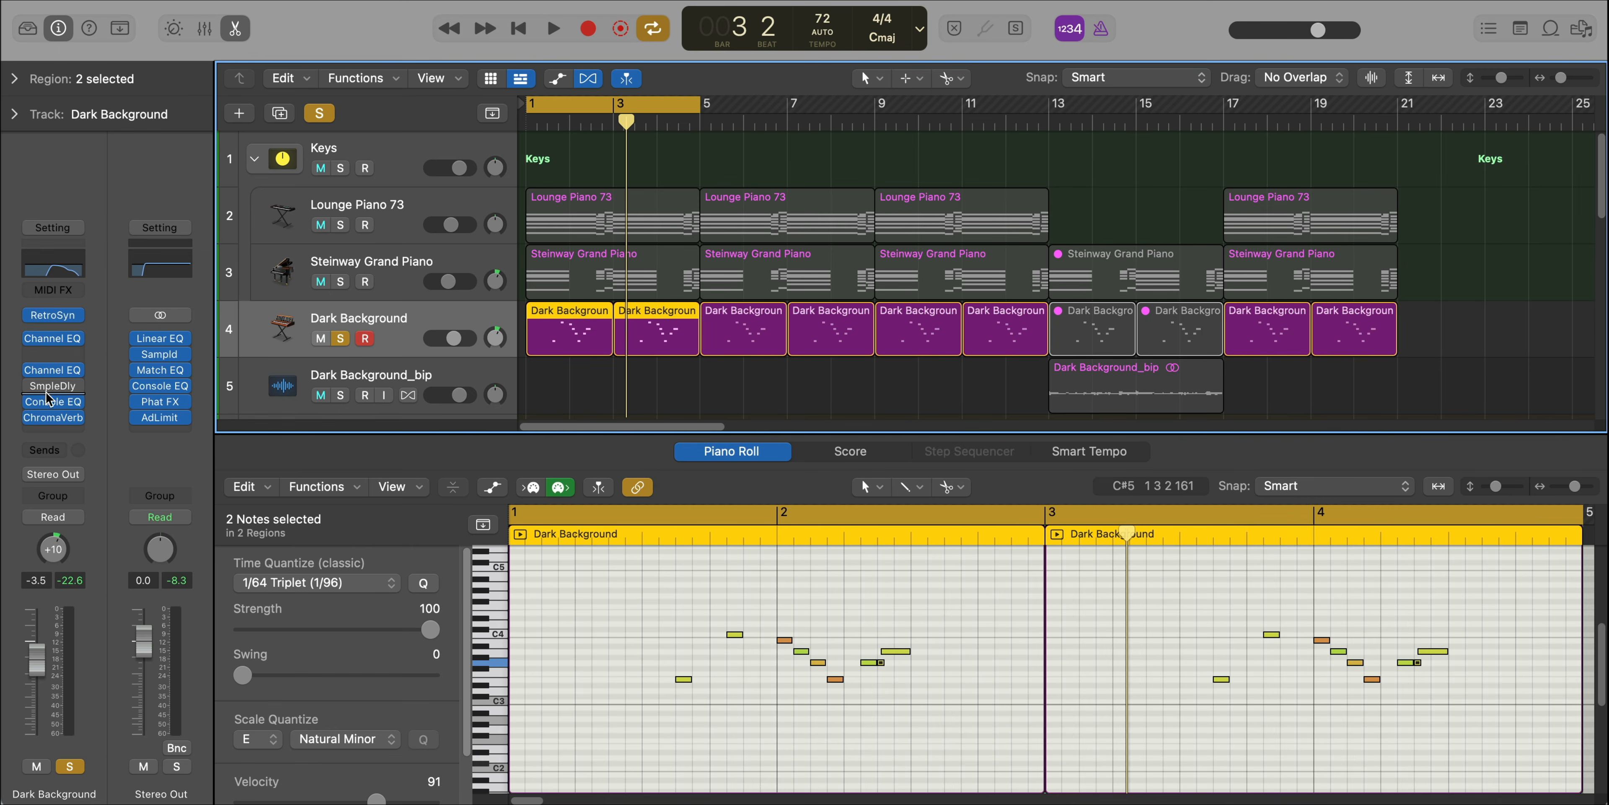
{"action": "left_click", "coordinate": [53, 372]}
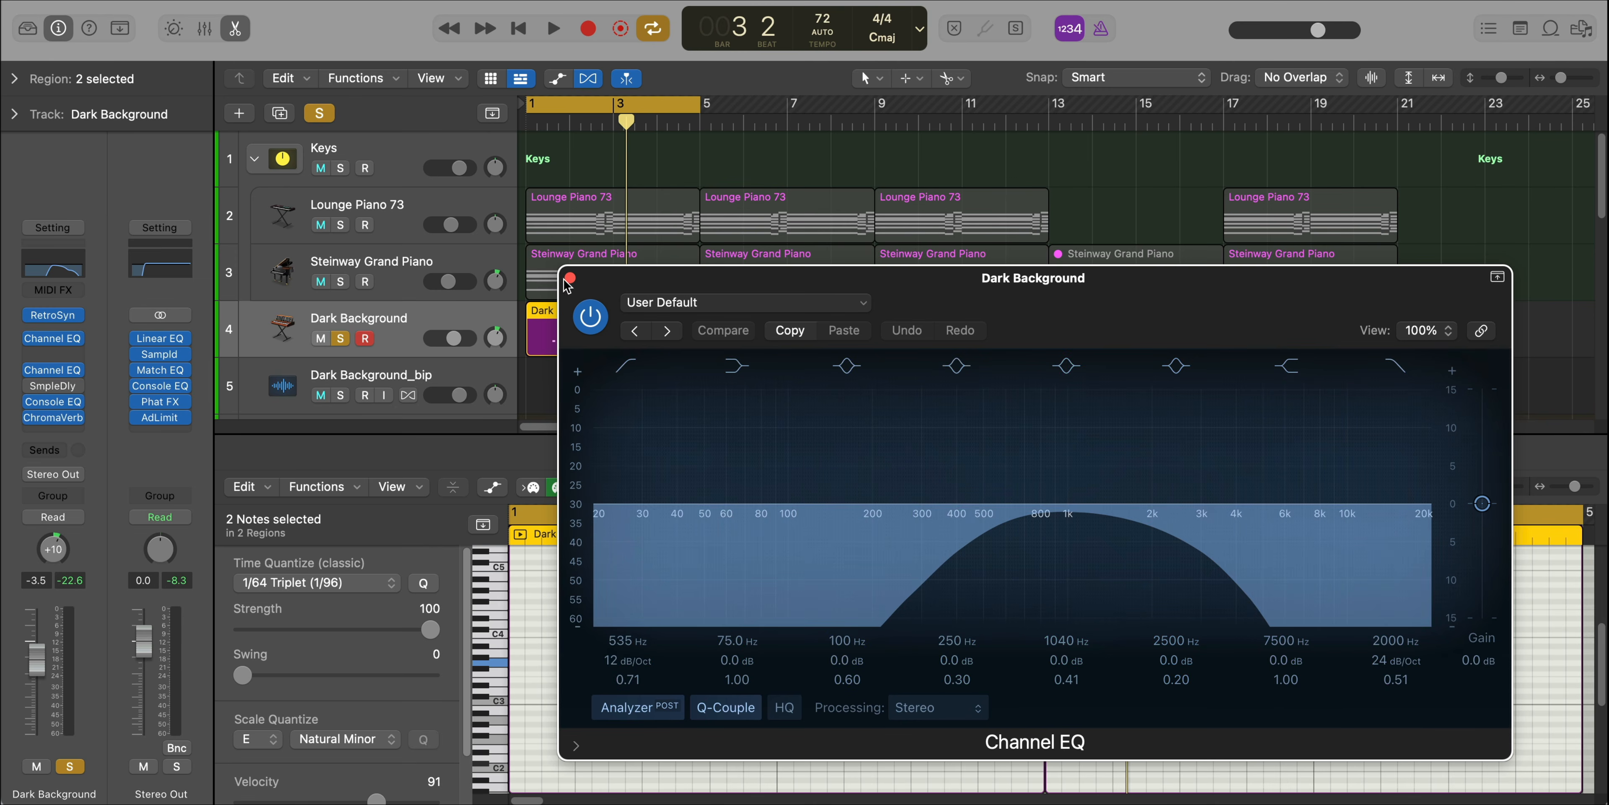
{"action": "left_click", "coordinate": [44, 403]}
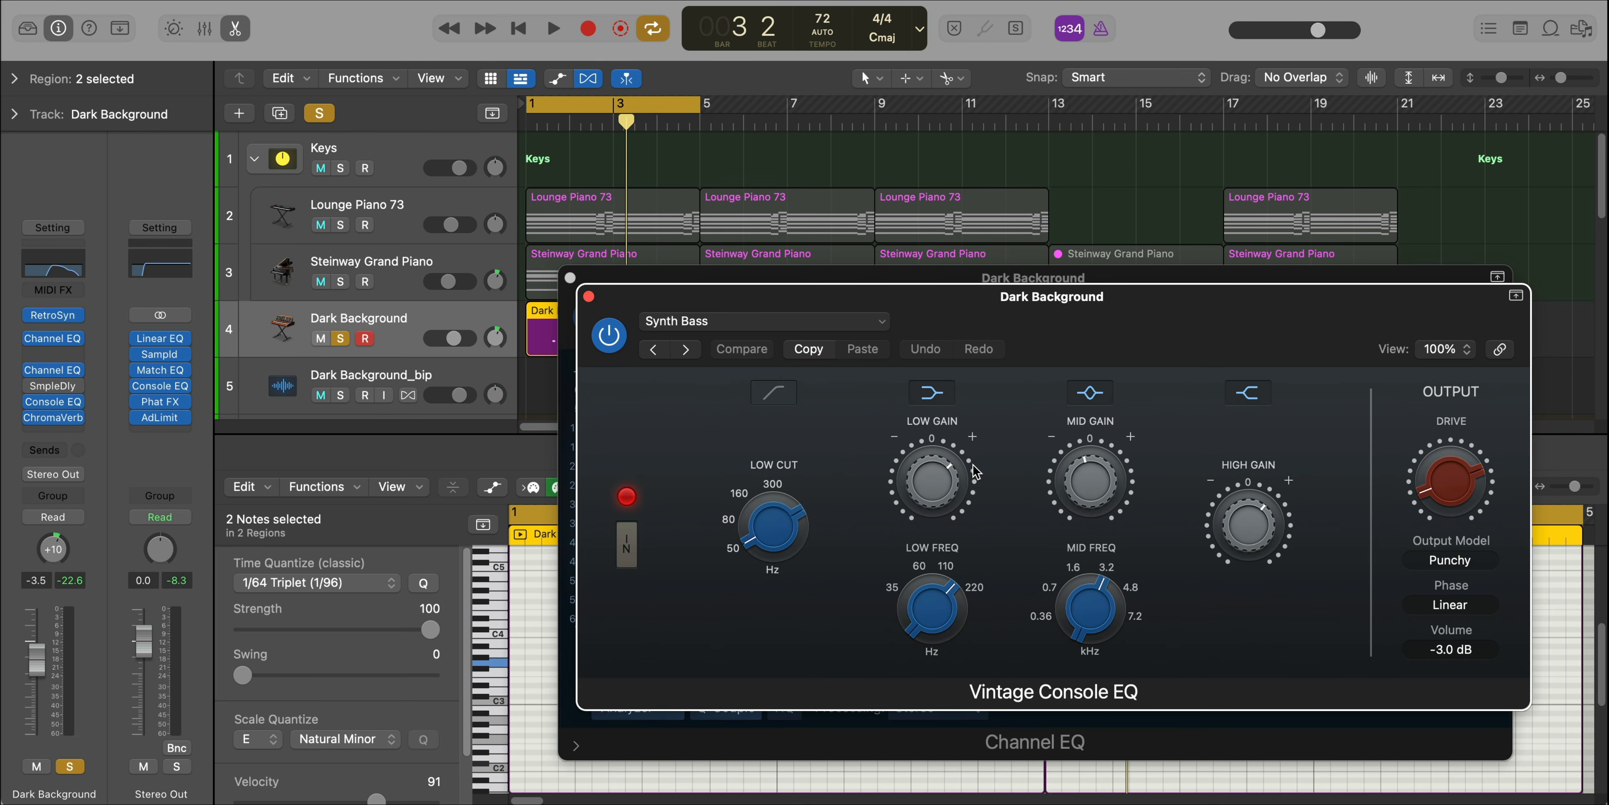
{"action": "left_click", "coordinate": [589, 297]}
{"action": "left_click", "coordinate": [570, 277]}
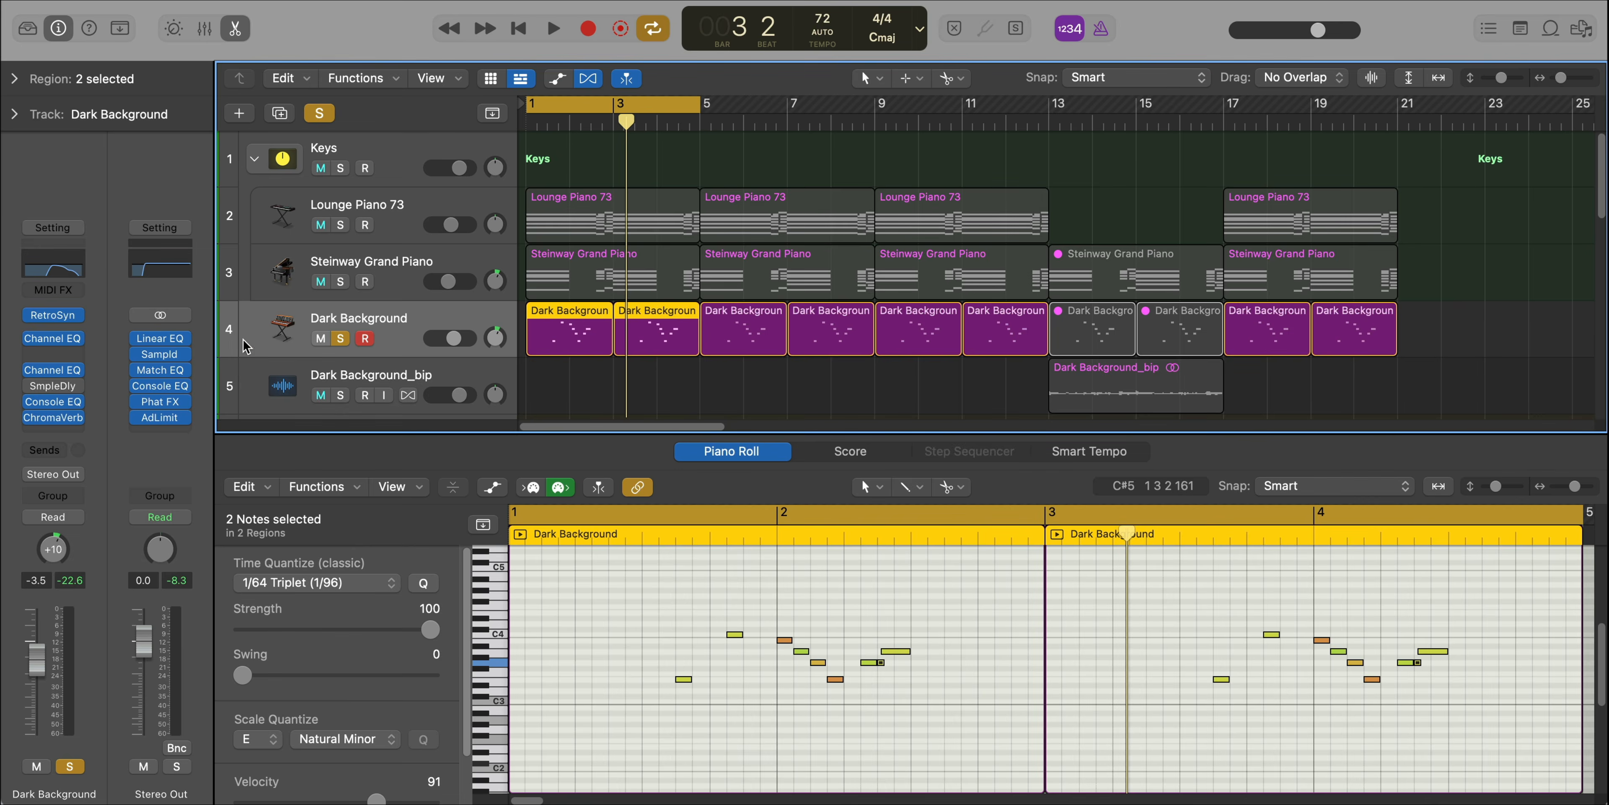
{"action": "left_click", "coordinate": [50, 419]}
{"action": "left_click_drag", "start_coordinate": [1153, 266], "coordinate": [957, 100]}
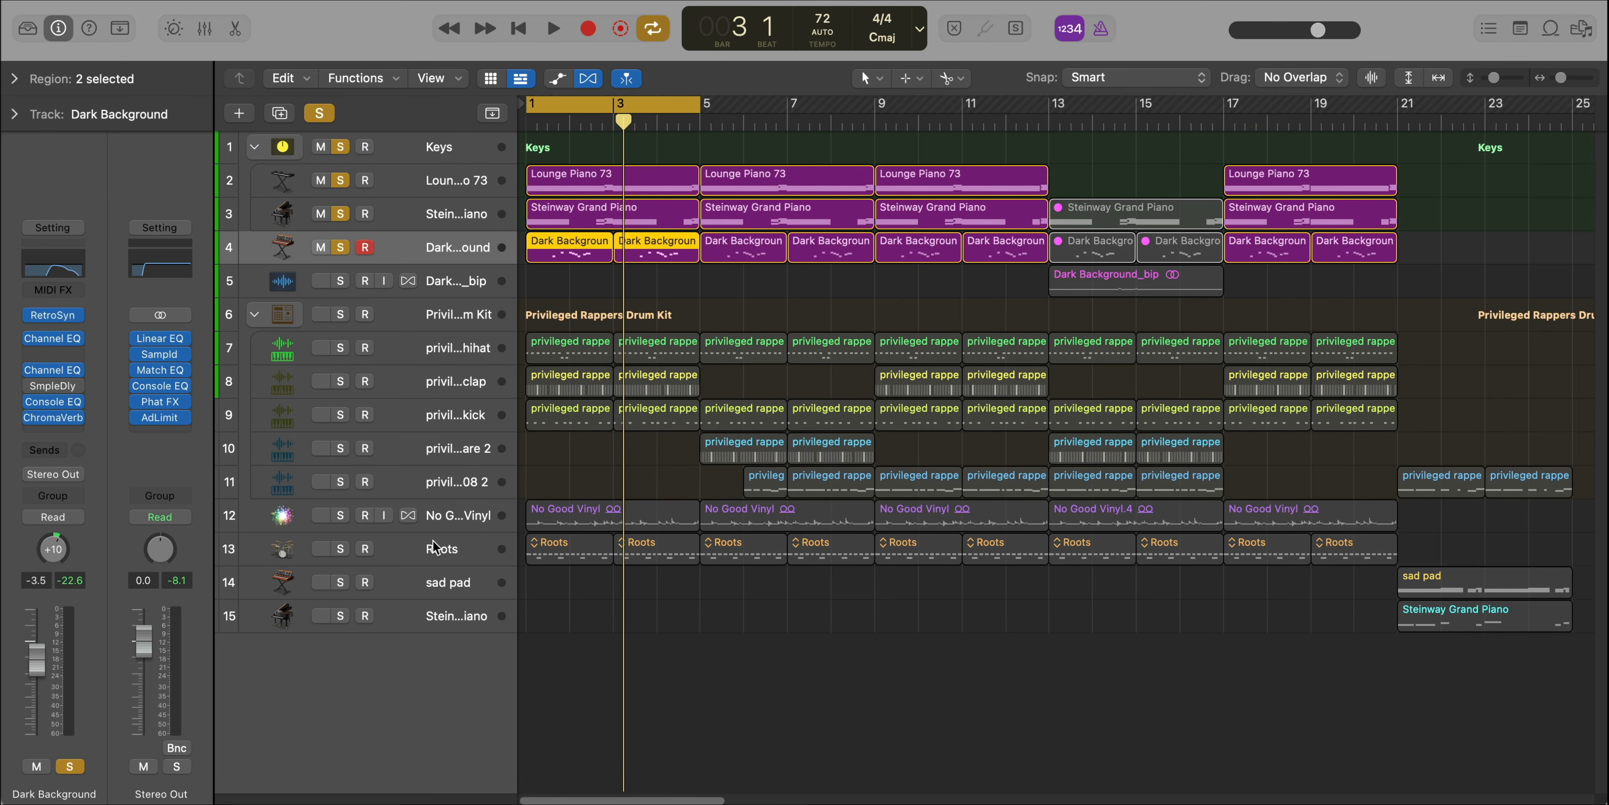
Select the Roots track, solo it exclusively and enlarge the track rows.
{"action": "left_click", "coordinate": [437, 548]}
{"action": "left_click", "coordinate": [341, 548], "text": "alt"}
{"action": "key", "text": "super+Down"}
{"action": "key", "text": "super+Down"}
{"action": "key", "text": "super+Down"}
{"action": "key", "text": "super+Down"}
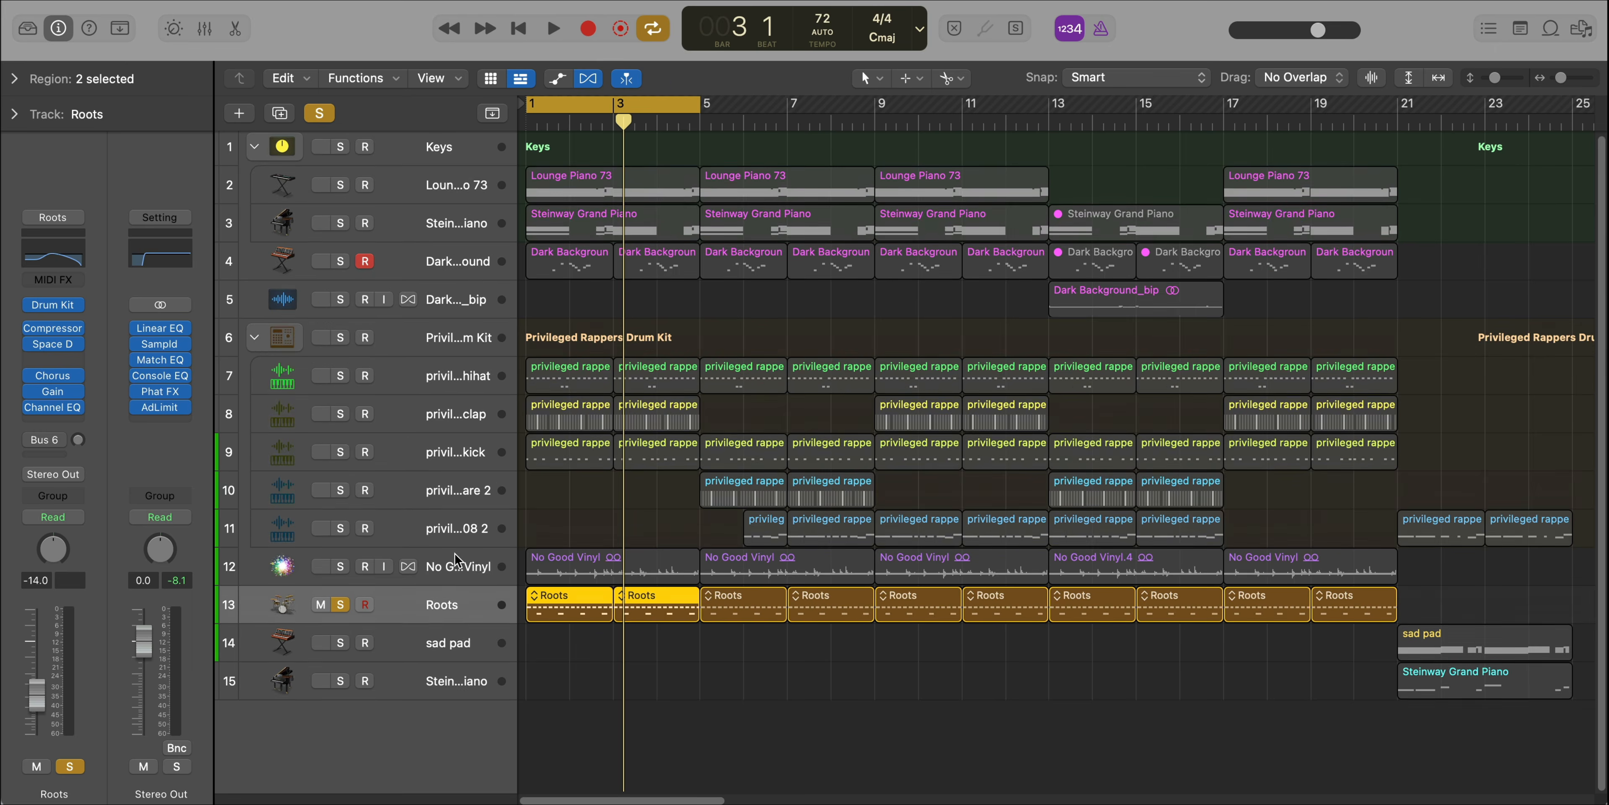
Play the soloed Roots pattern and examine its first two regions in the Piano Roll.
{"action": "key", "text": "space"}
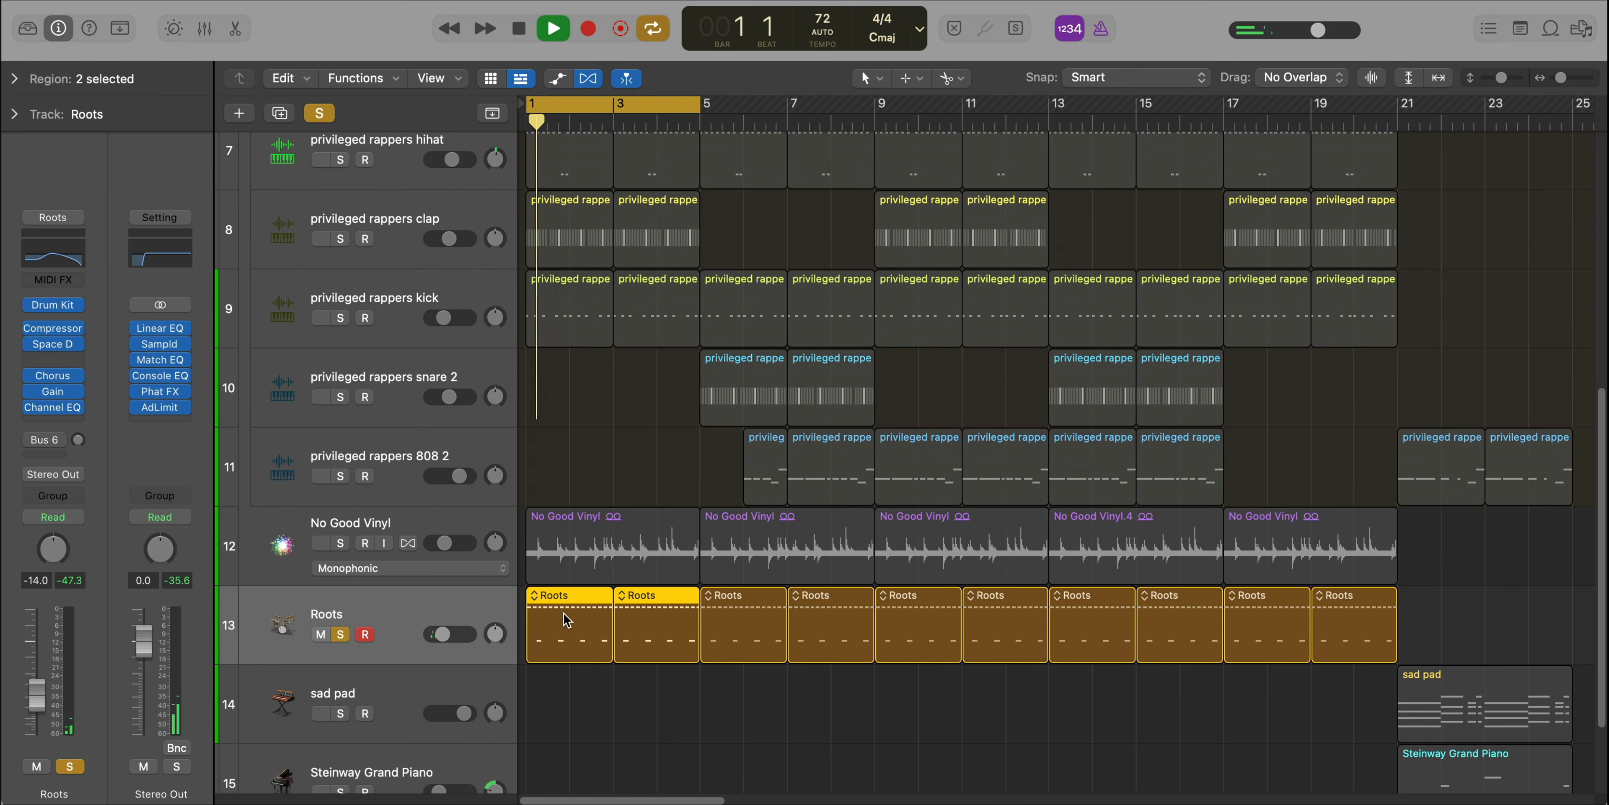
{"action": "double_click", "coordinate": [564, 614]}
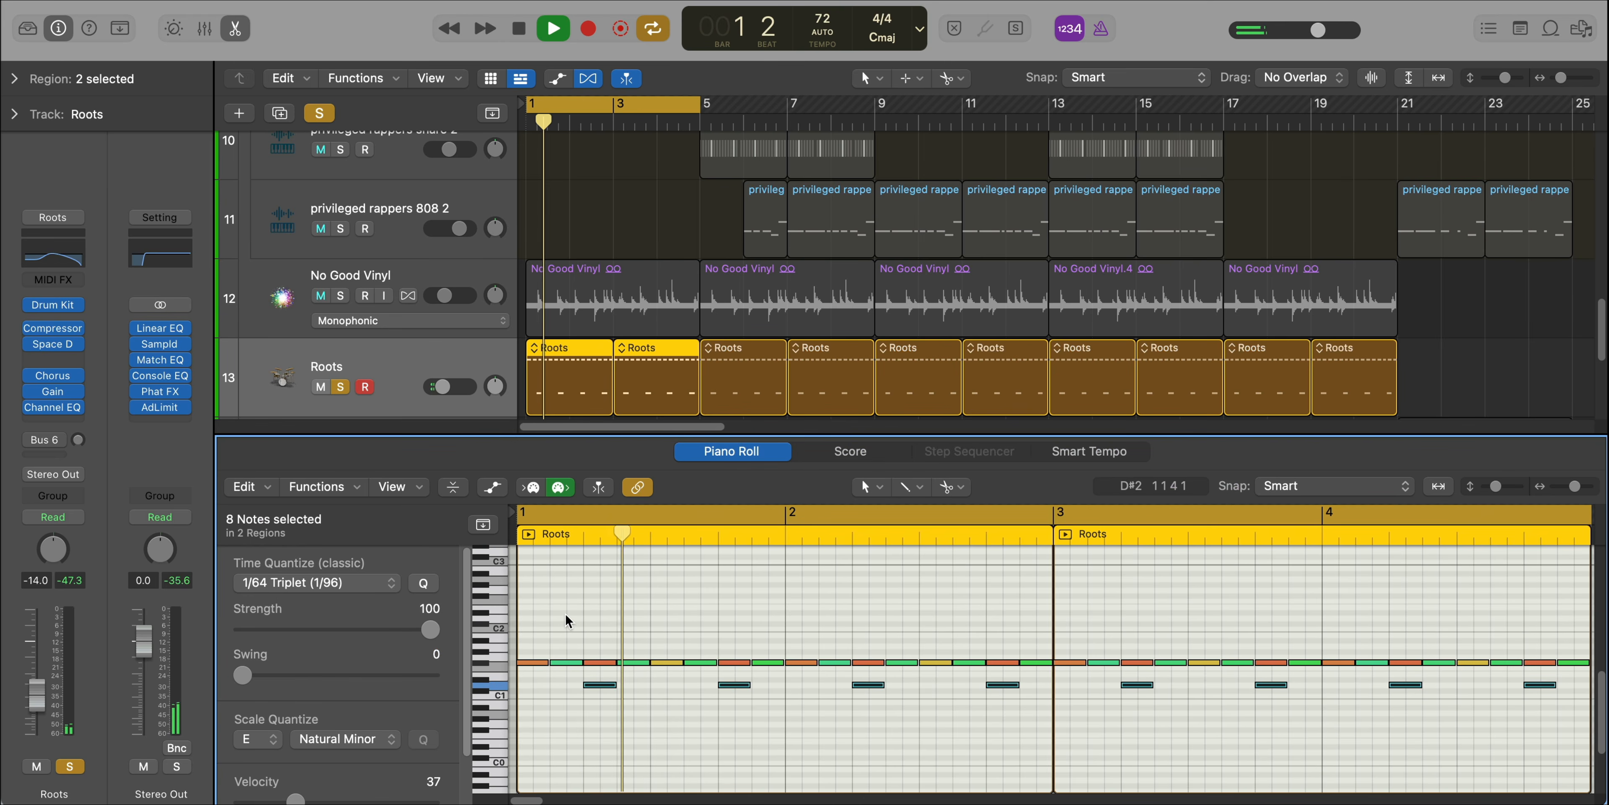
{"action": "left_click", "coordinate": [588, 613]}
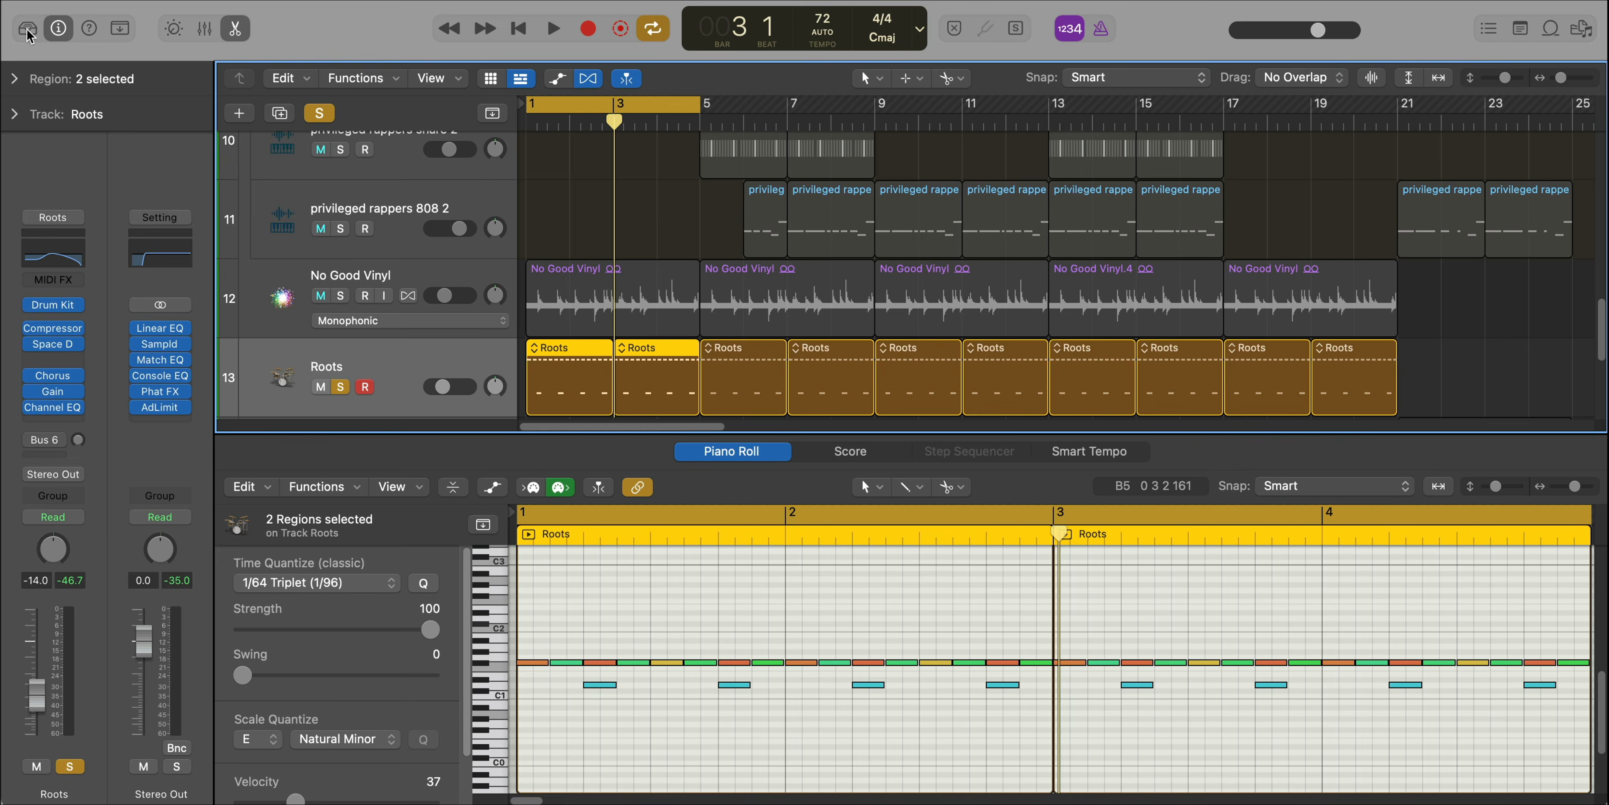
Audition the Roots track from the start with its insert effects bypassed and re-enabled, and open its Channel EQ.
{"action": "left_click", "coordinate": [27, 29]}
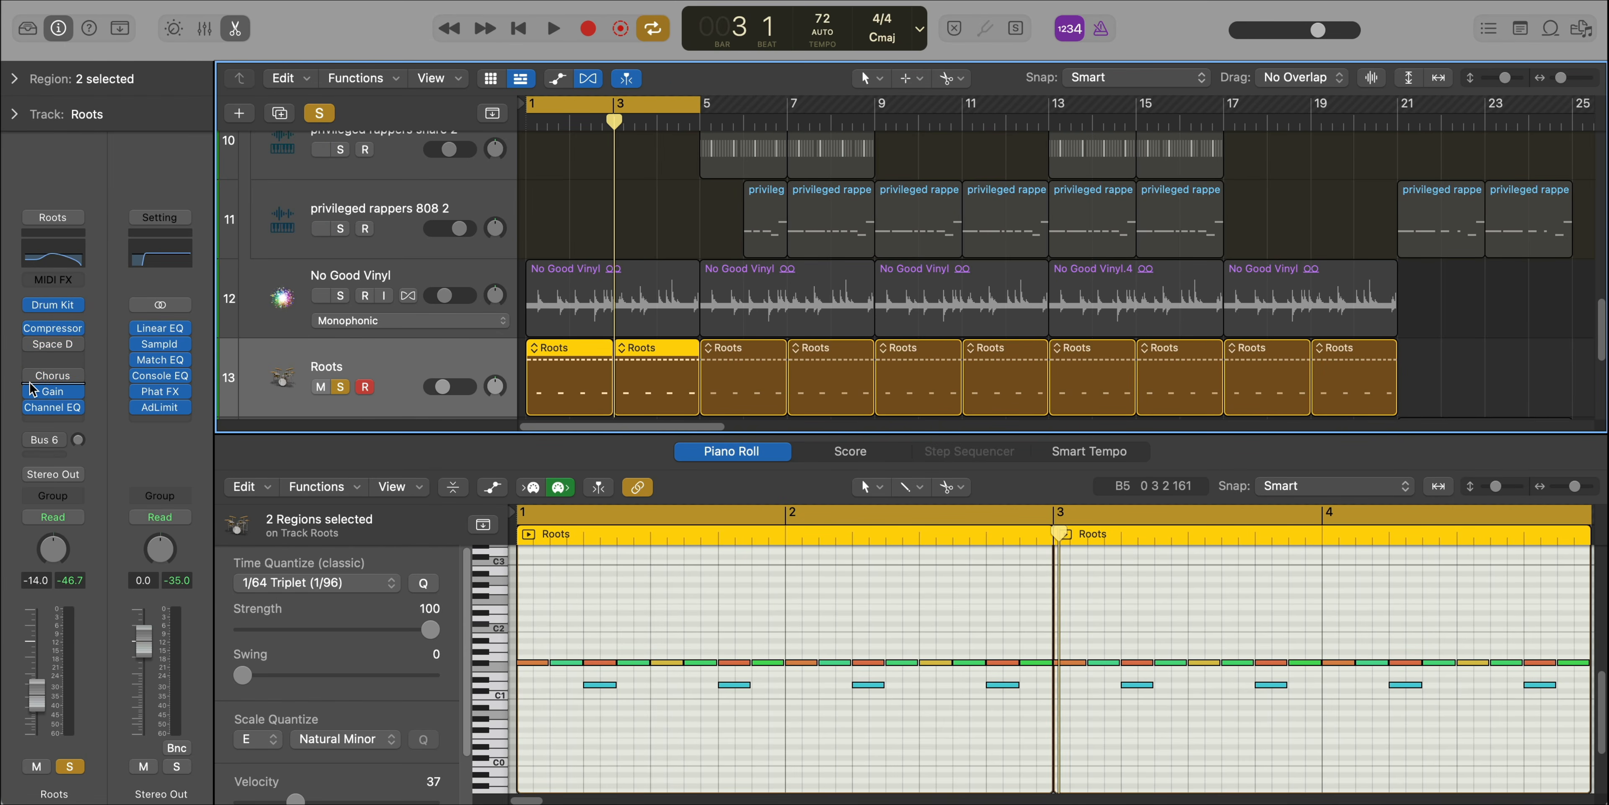
{"action": "key", "text": "Return"}
{"action": "key", "text": "space"}
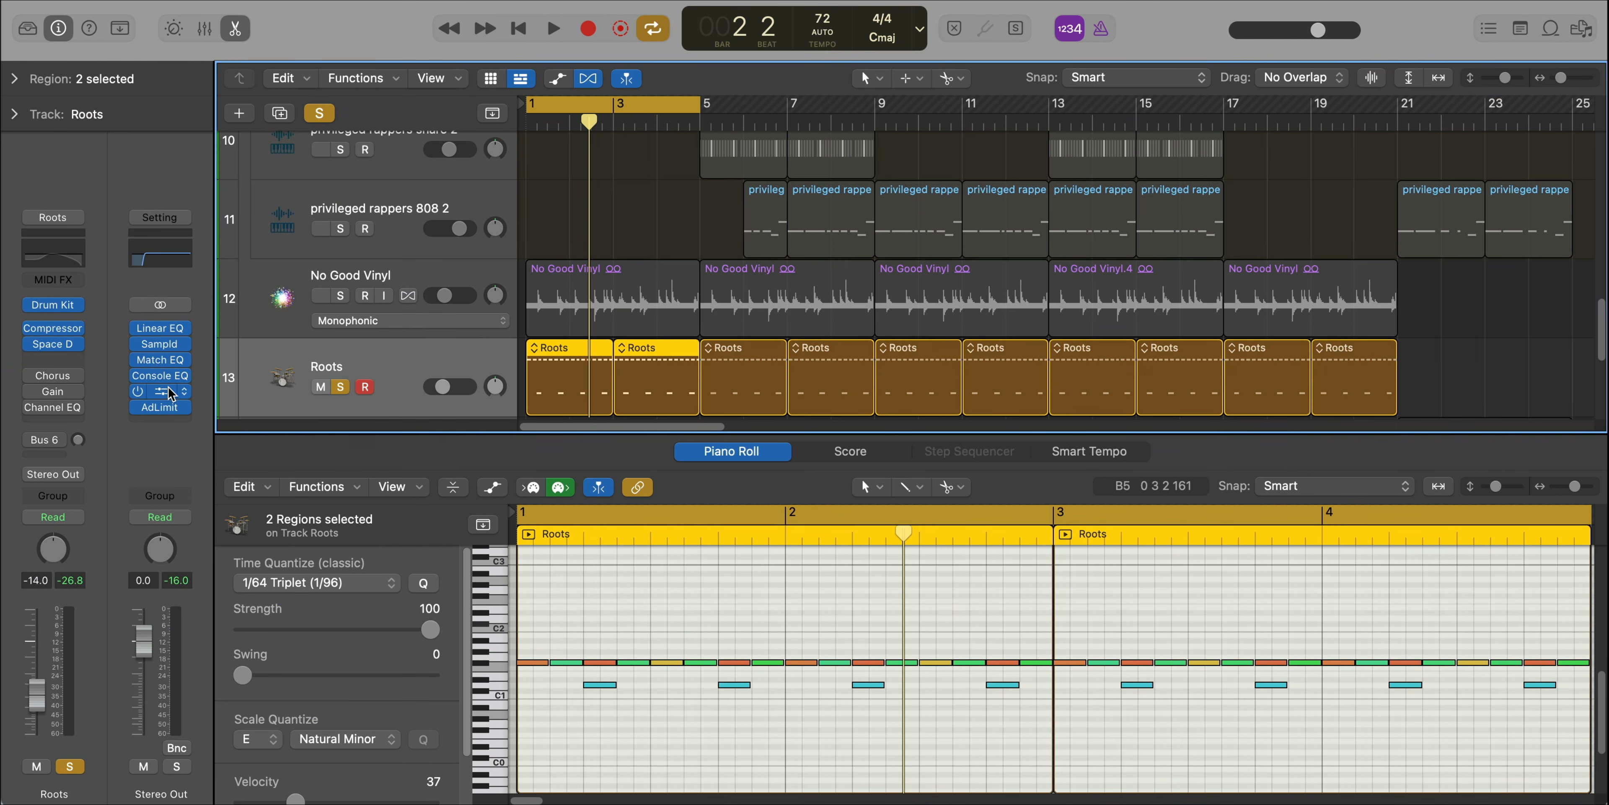
{"action": "key", "text": "space"}
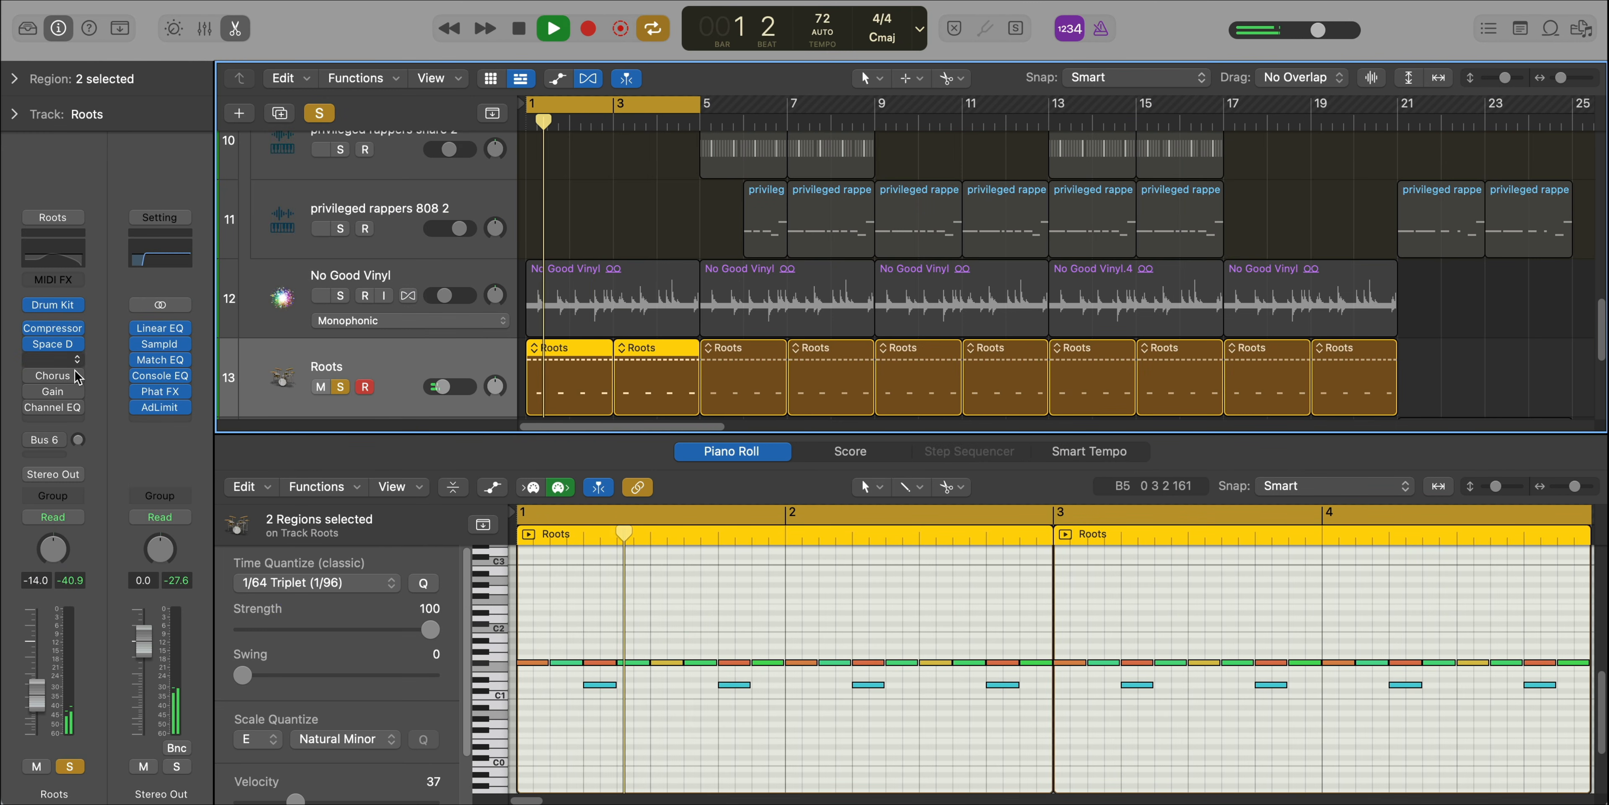
{"action": "mouse_move", "coordinate": [36, 376]}
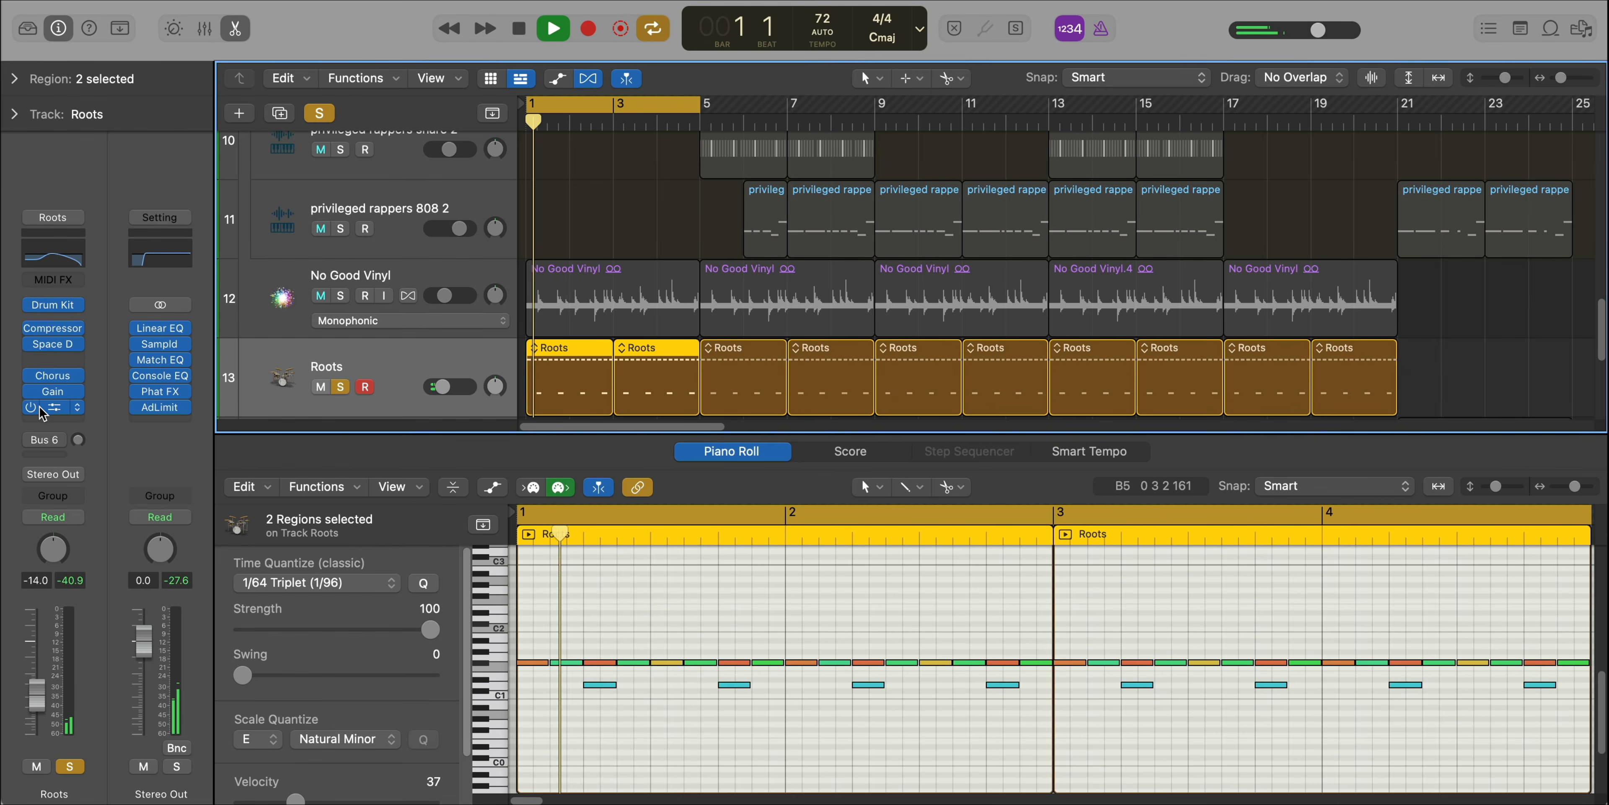
{"action": "left_click", "coordinate": [55, 407]}
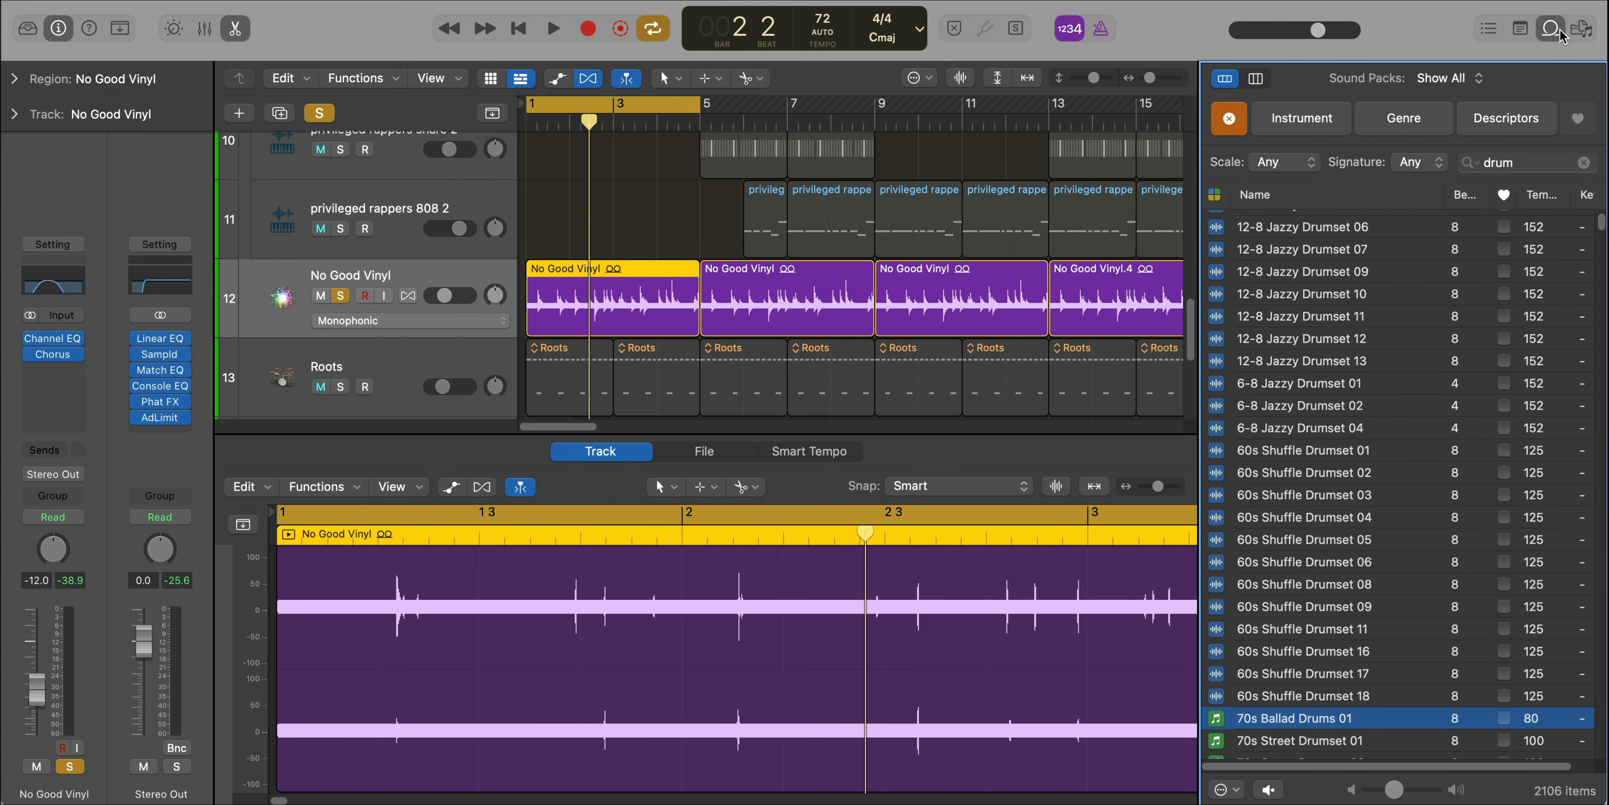
Close the Loop Browser and play the Privileged Rappers Drum Kit stack on its own.
{"action": "left_click", "coordinate": [1556, 29]}
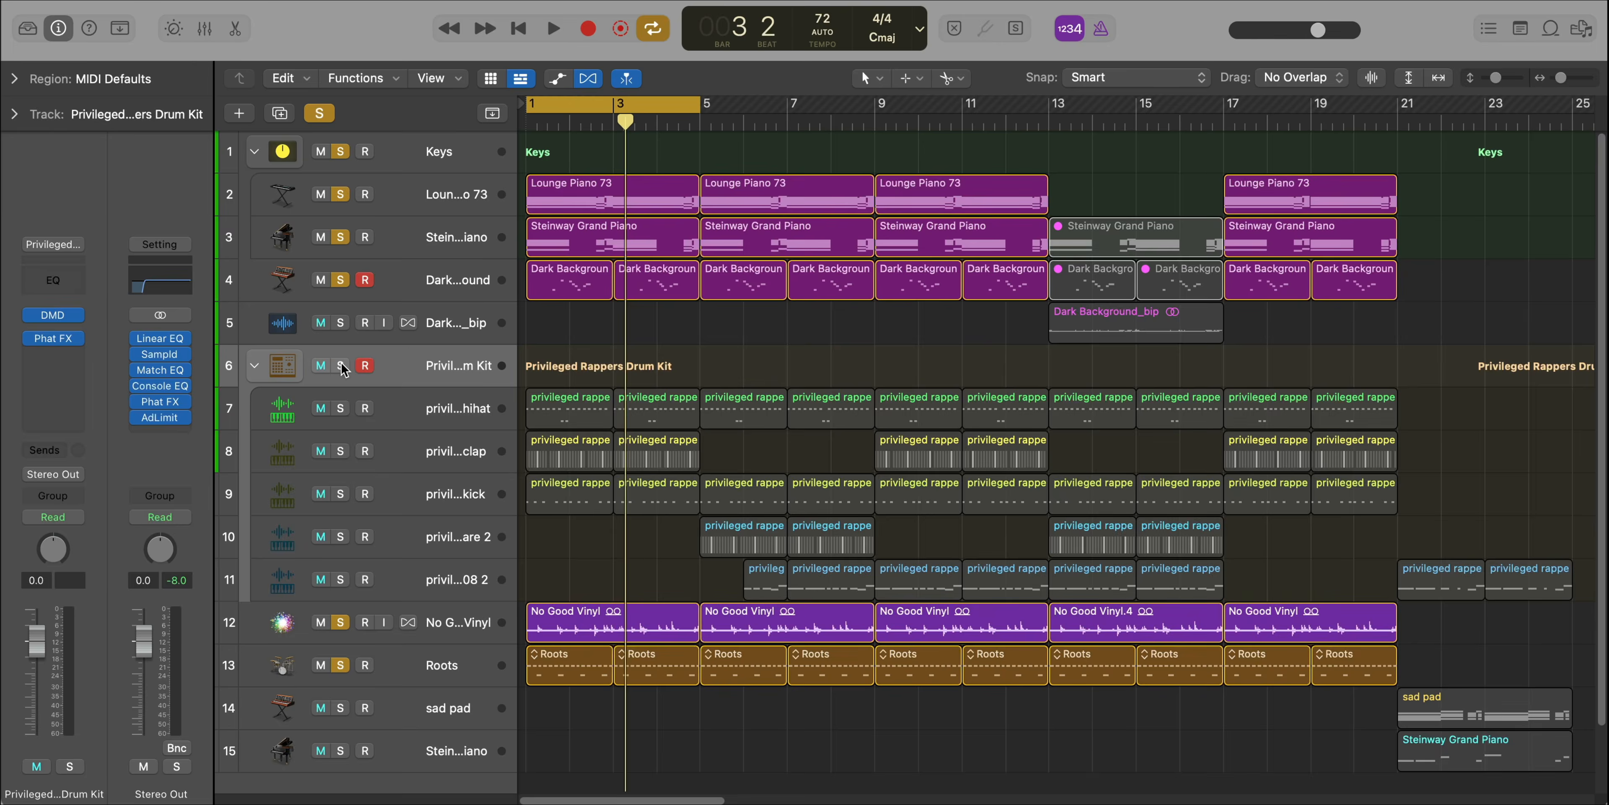
{"action": "key", "text": "space"}
{"action": "key", "text": "z"}
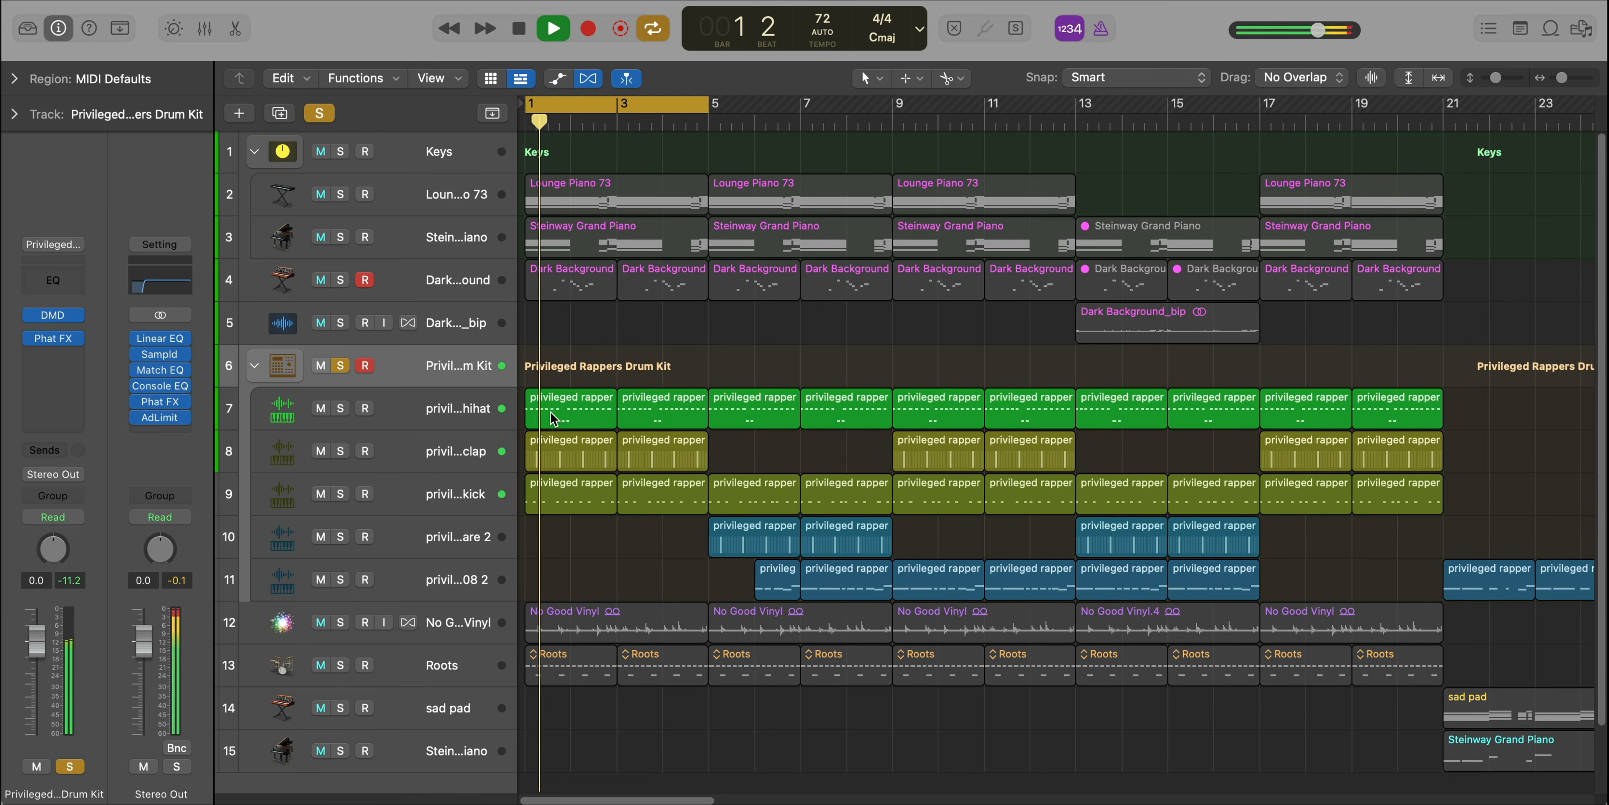
{"action": "key", "text": "z"}
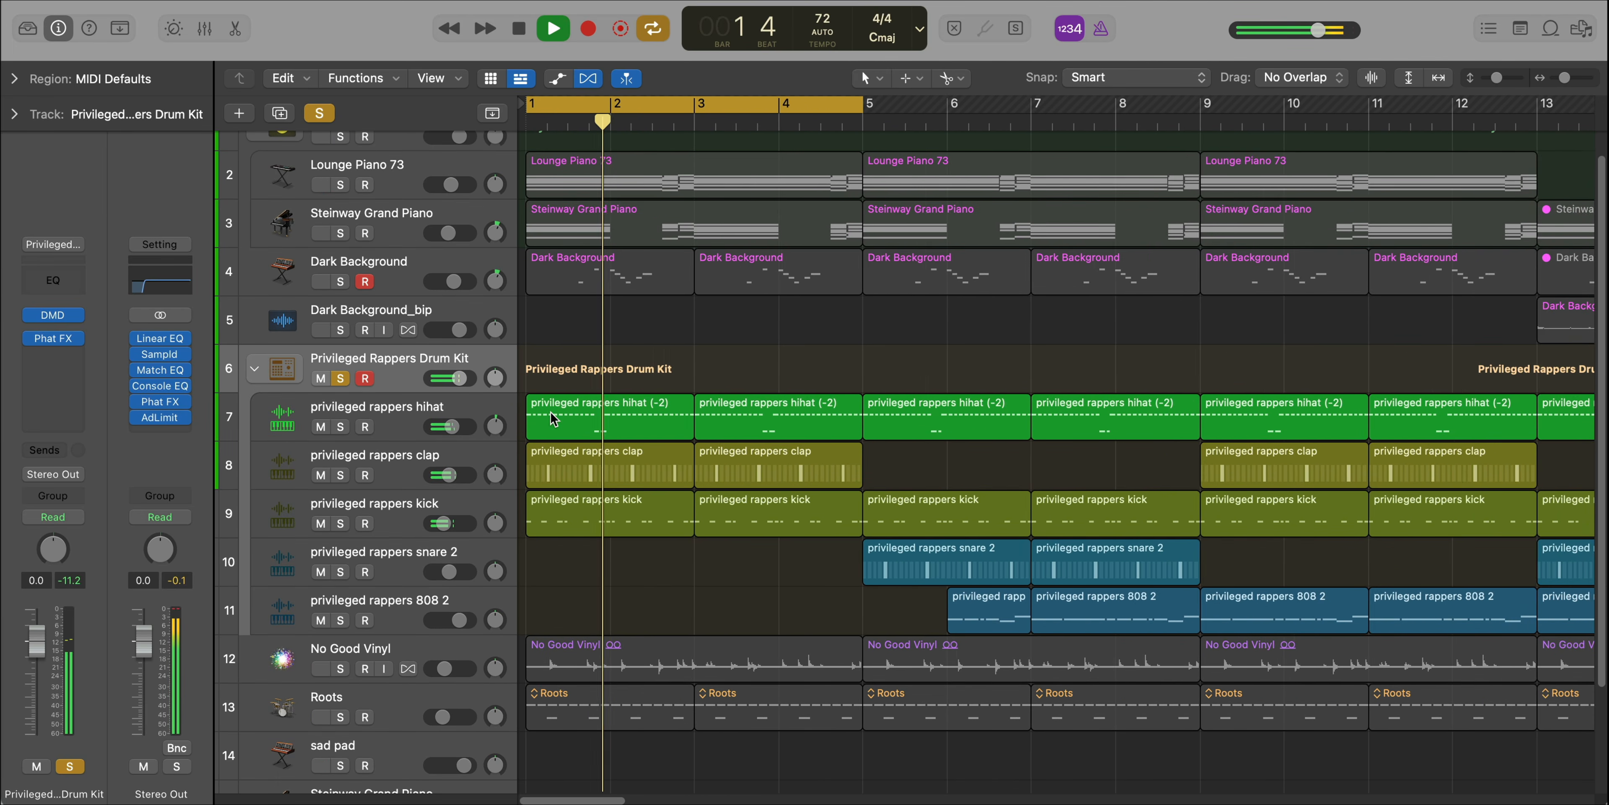
{"action": "key", "text": "super+Right"}
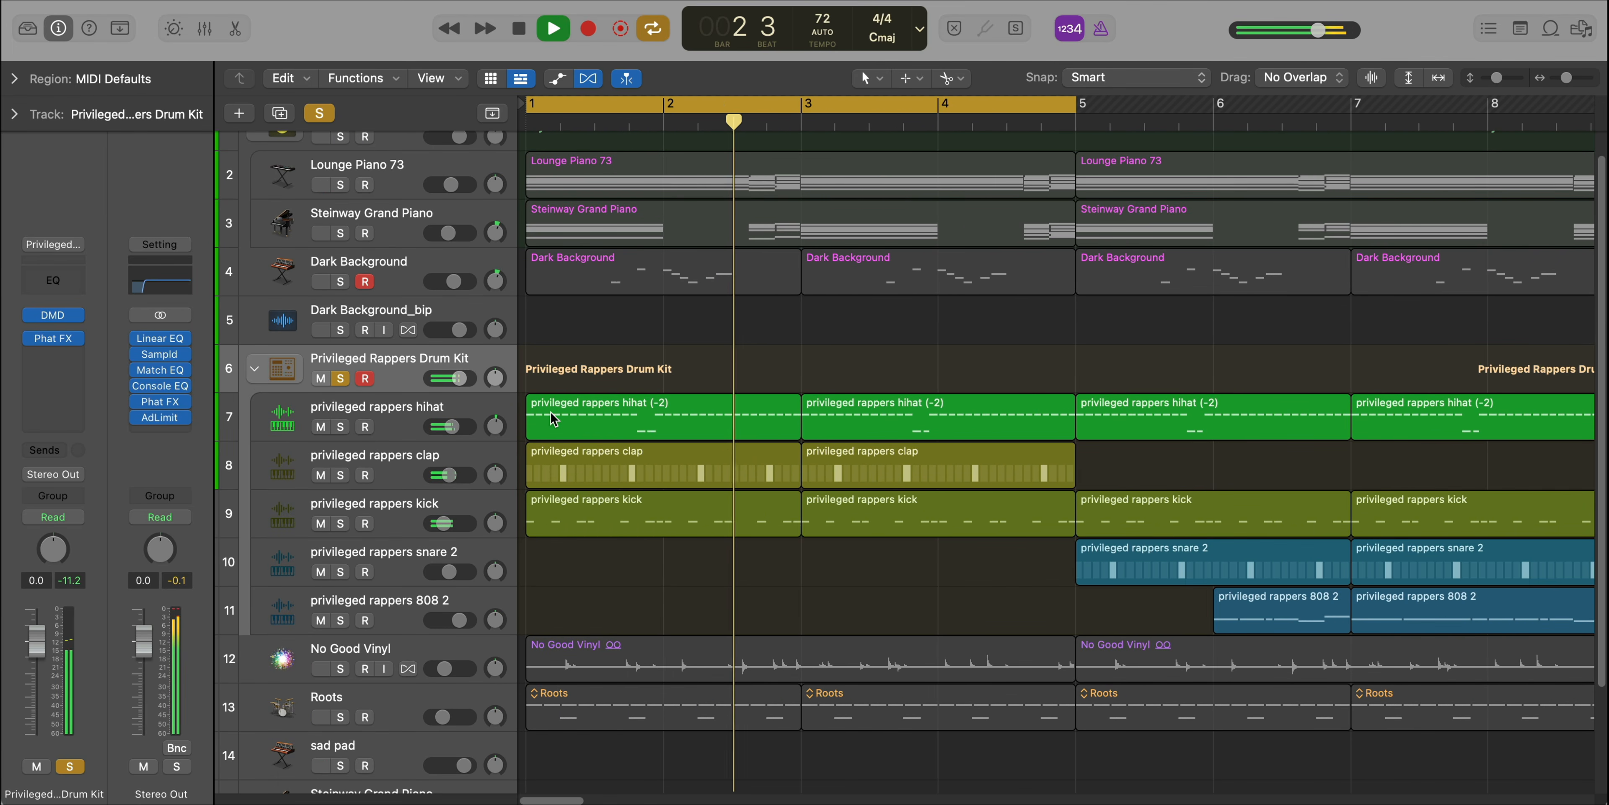
{"action": "key", "text": "space"}
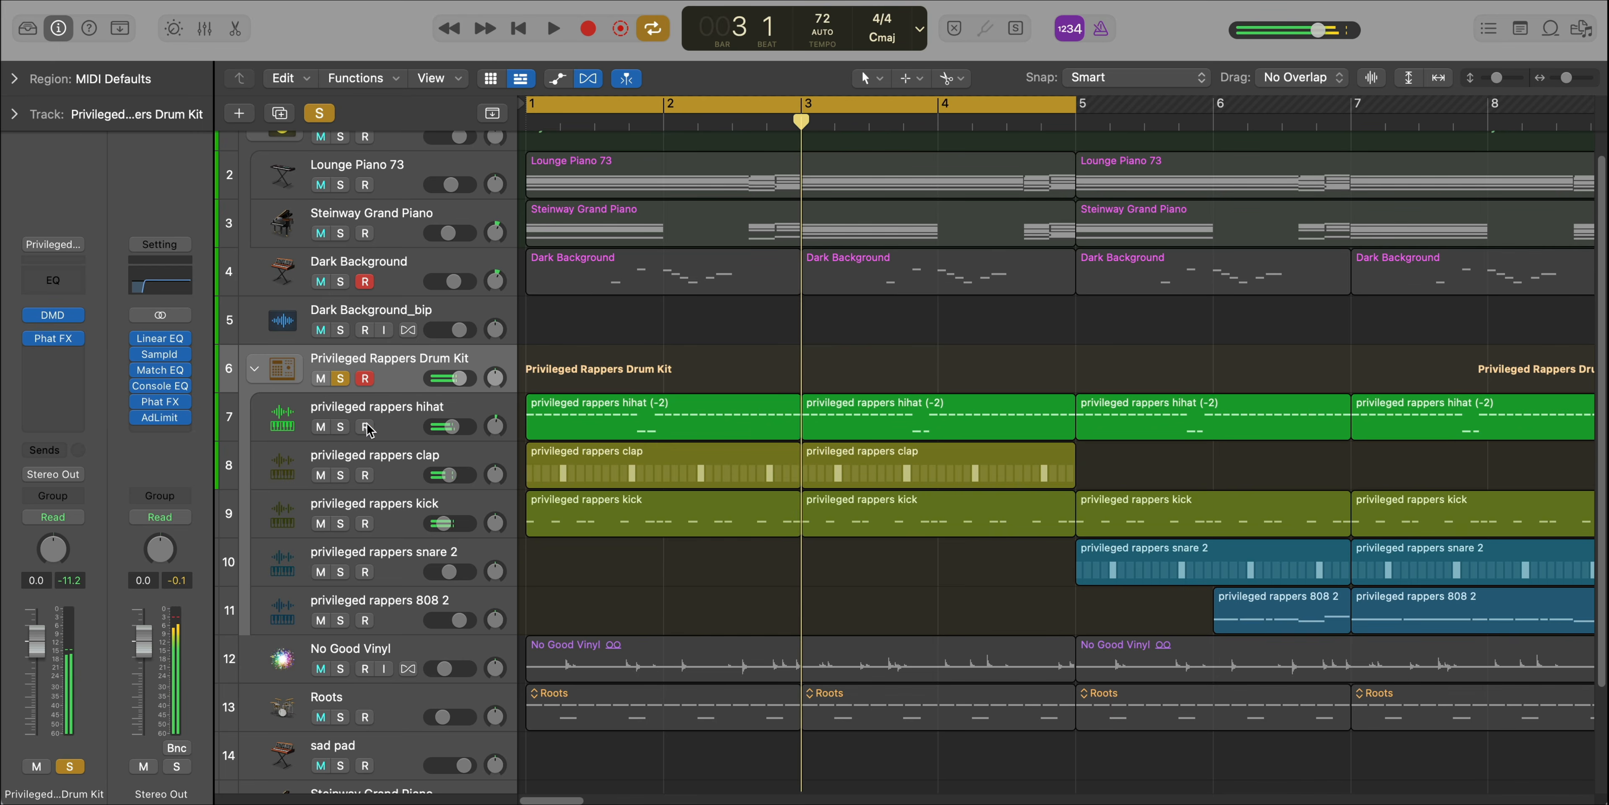
Solo the privileged rappers hihat track and play its first region while examining the notes in the Piano Roll.
{"action": "left_click", "coordinate": [341, 428]}
{"action": "double_click", "coordinate": [588, 425]}
{"action": "key", "text": "space"}
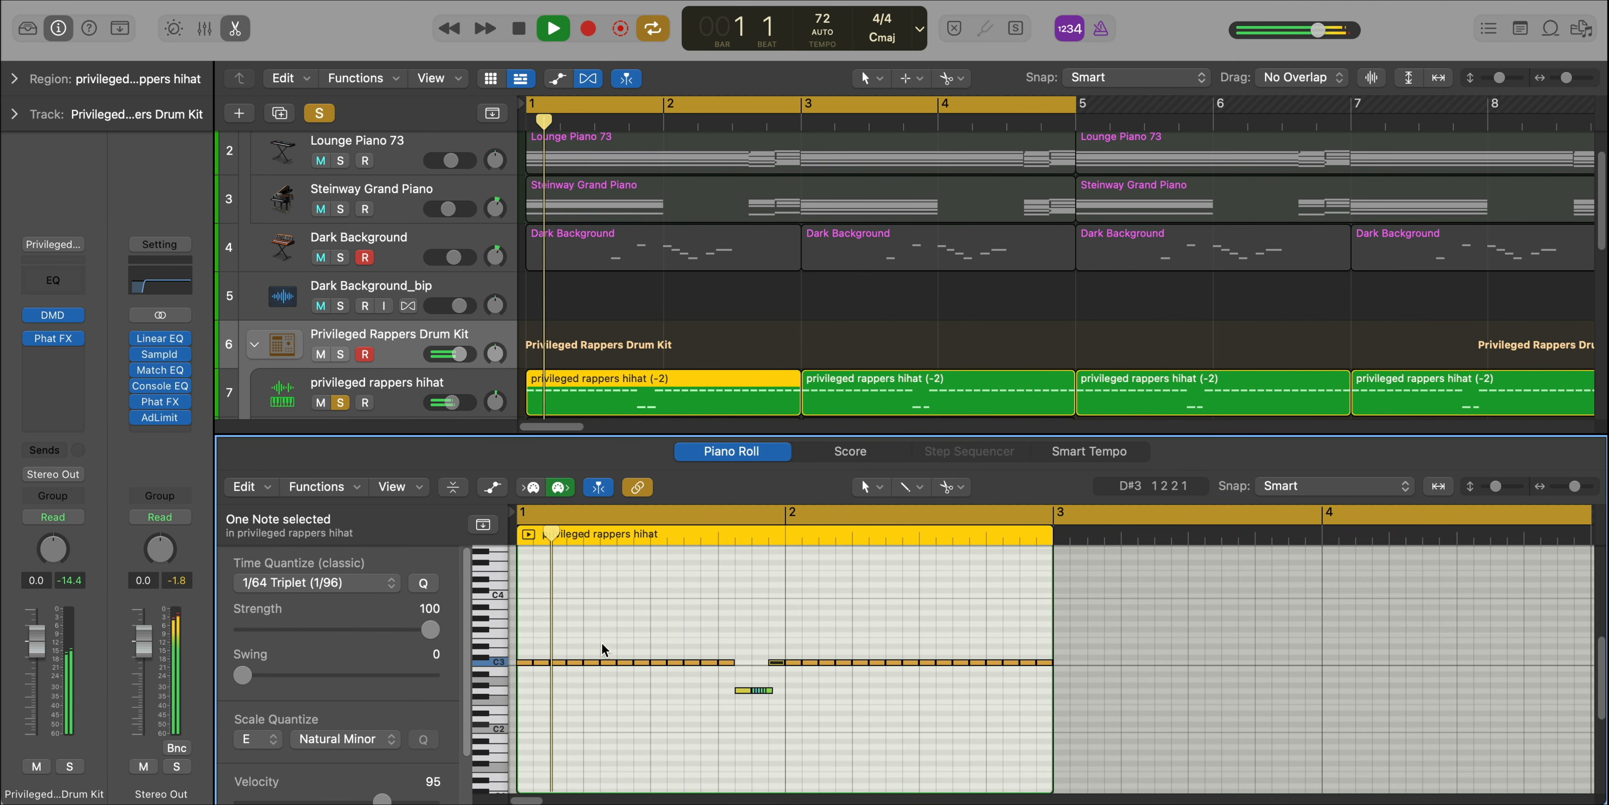
{"action": "left_click", "coordinate": [620, 616]}
{"action": "key", "text": "super+Right"}
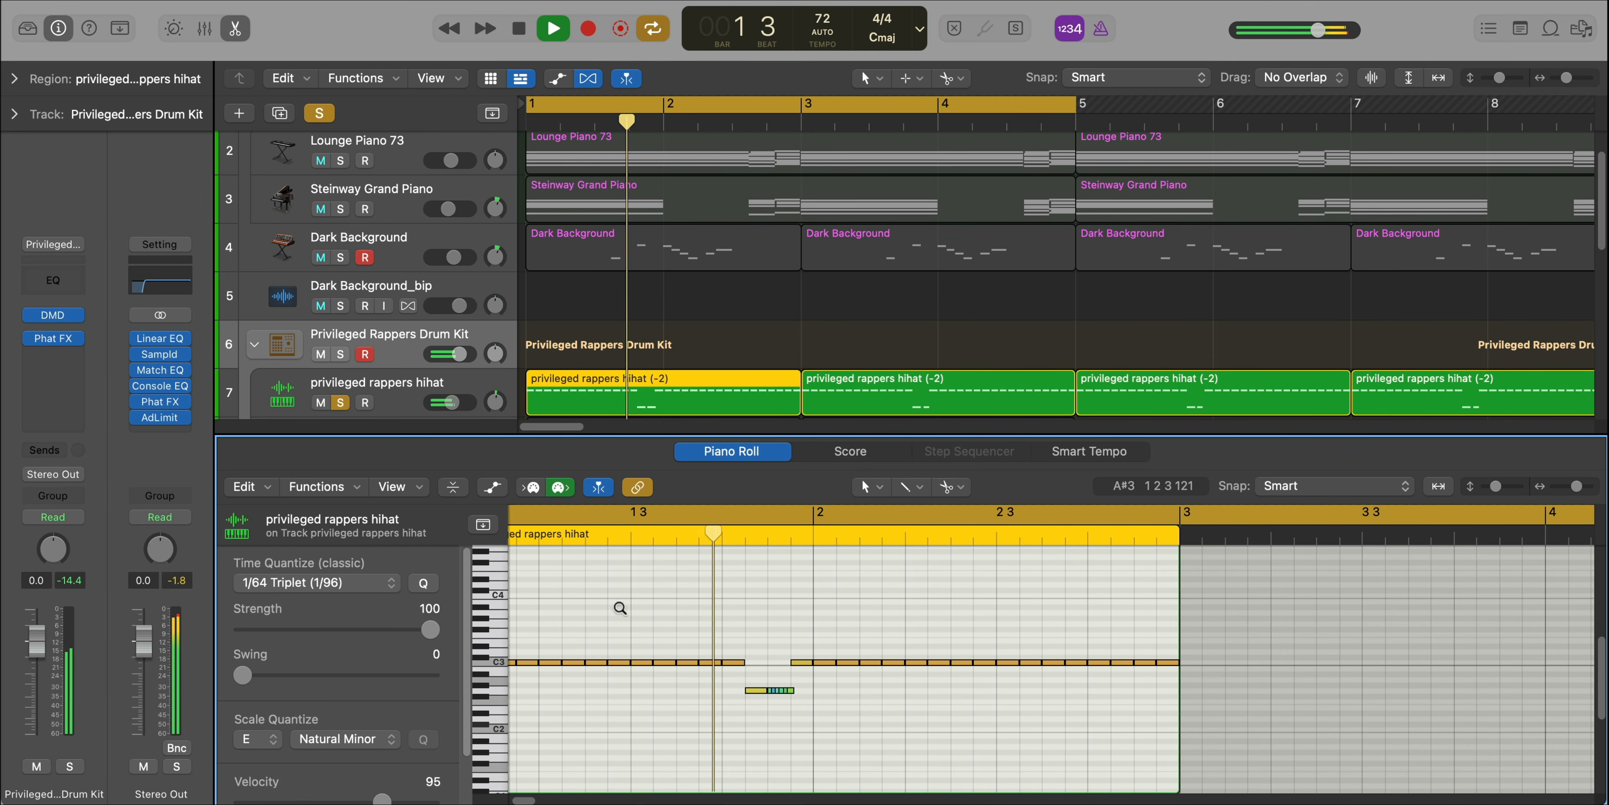
{"action": "key", "text": "x"}
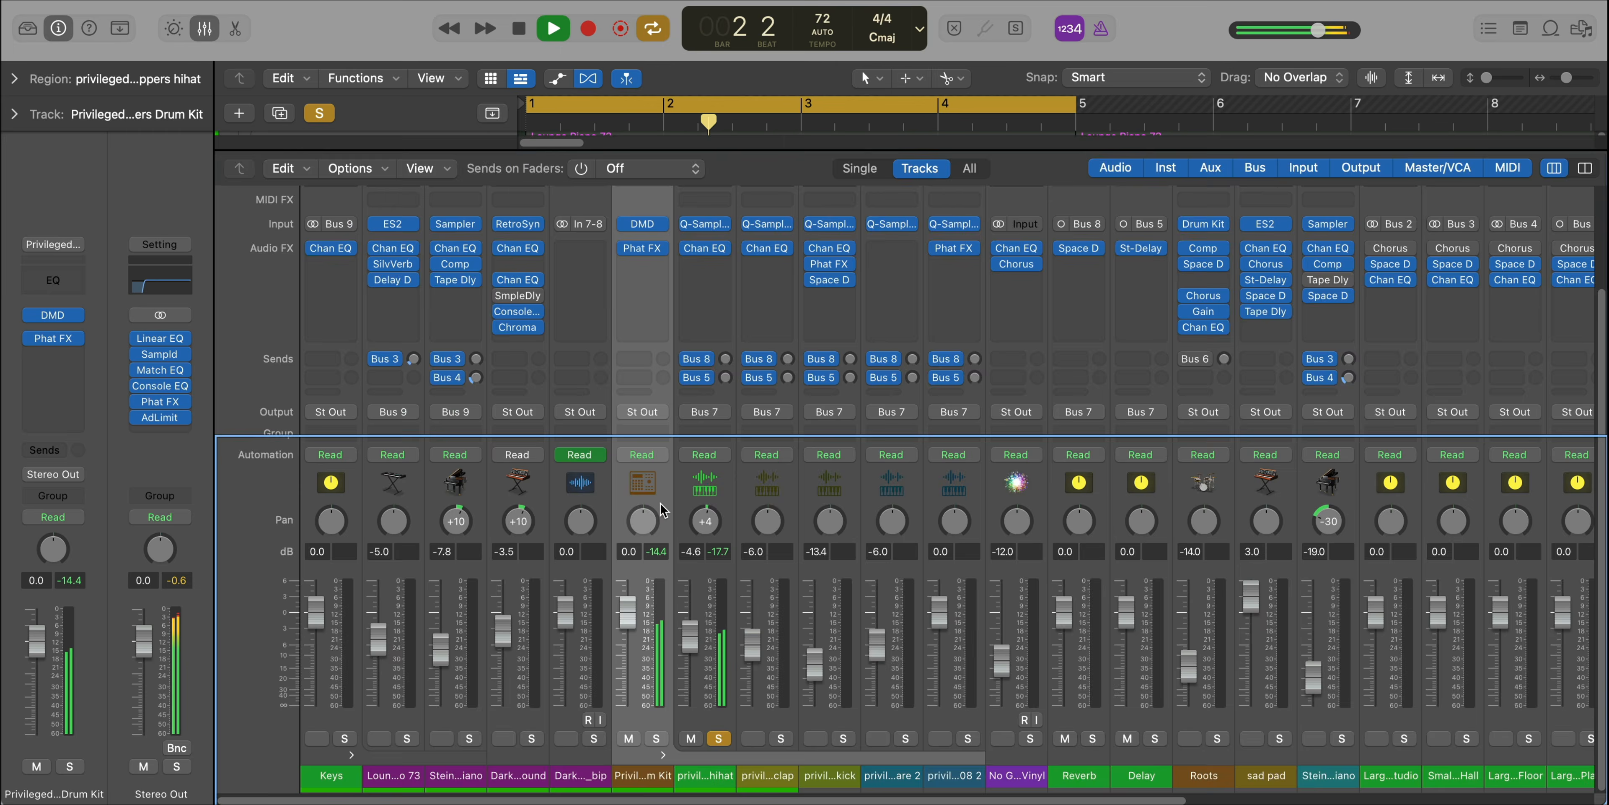
{"action": "key", "text": "x"}
Solo the privileged rappers clap track instead, play it and open its first region in the Piano Roll.
{"action": "key", "text": "space"}
{"action": "left_click", "coordinate": [340, 451]}
{"action": "key", "text": "space"}
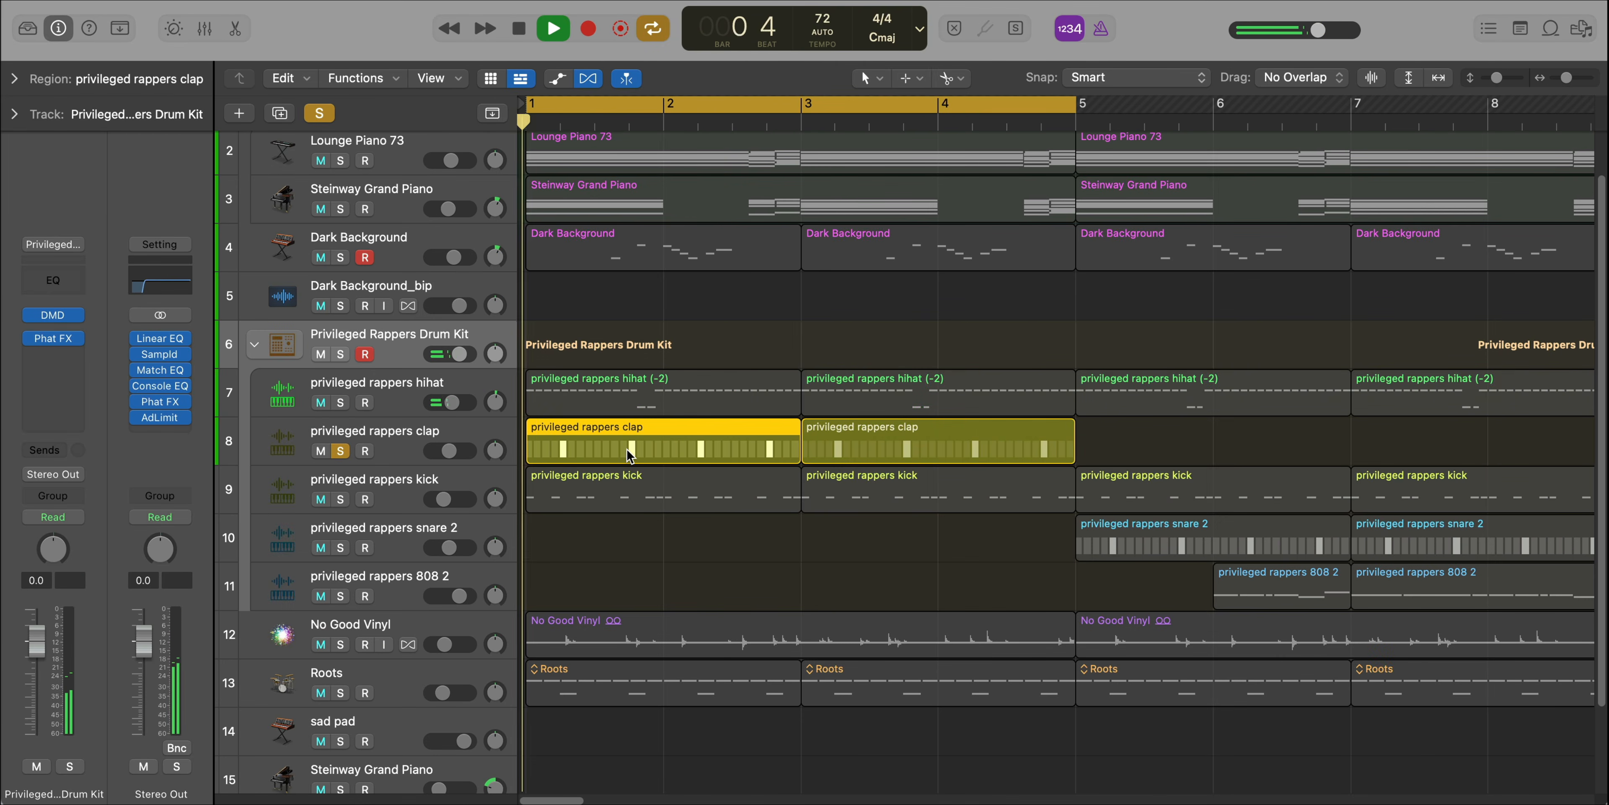
{"action": "double_click", "coordinate": [626, 447]}
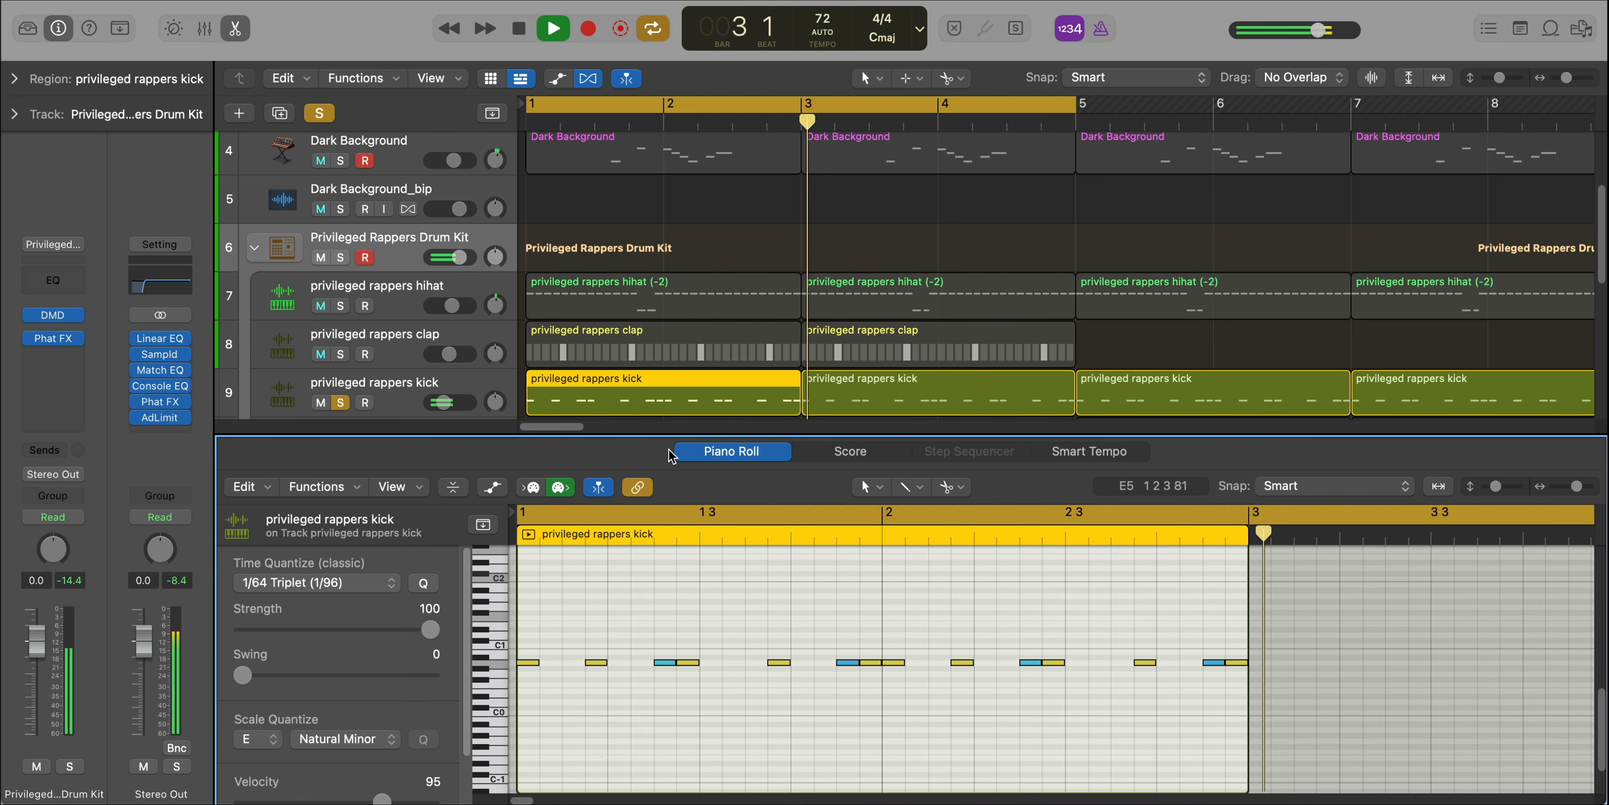
Audition the privileged rappers kick and snare 2 tracks on their own, and close the snare's Step Sequencer pattern.
{"action": "key", "text": "space"}
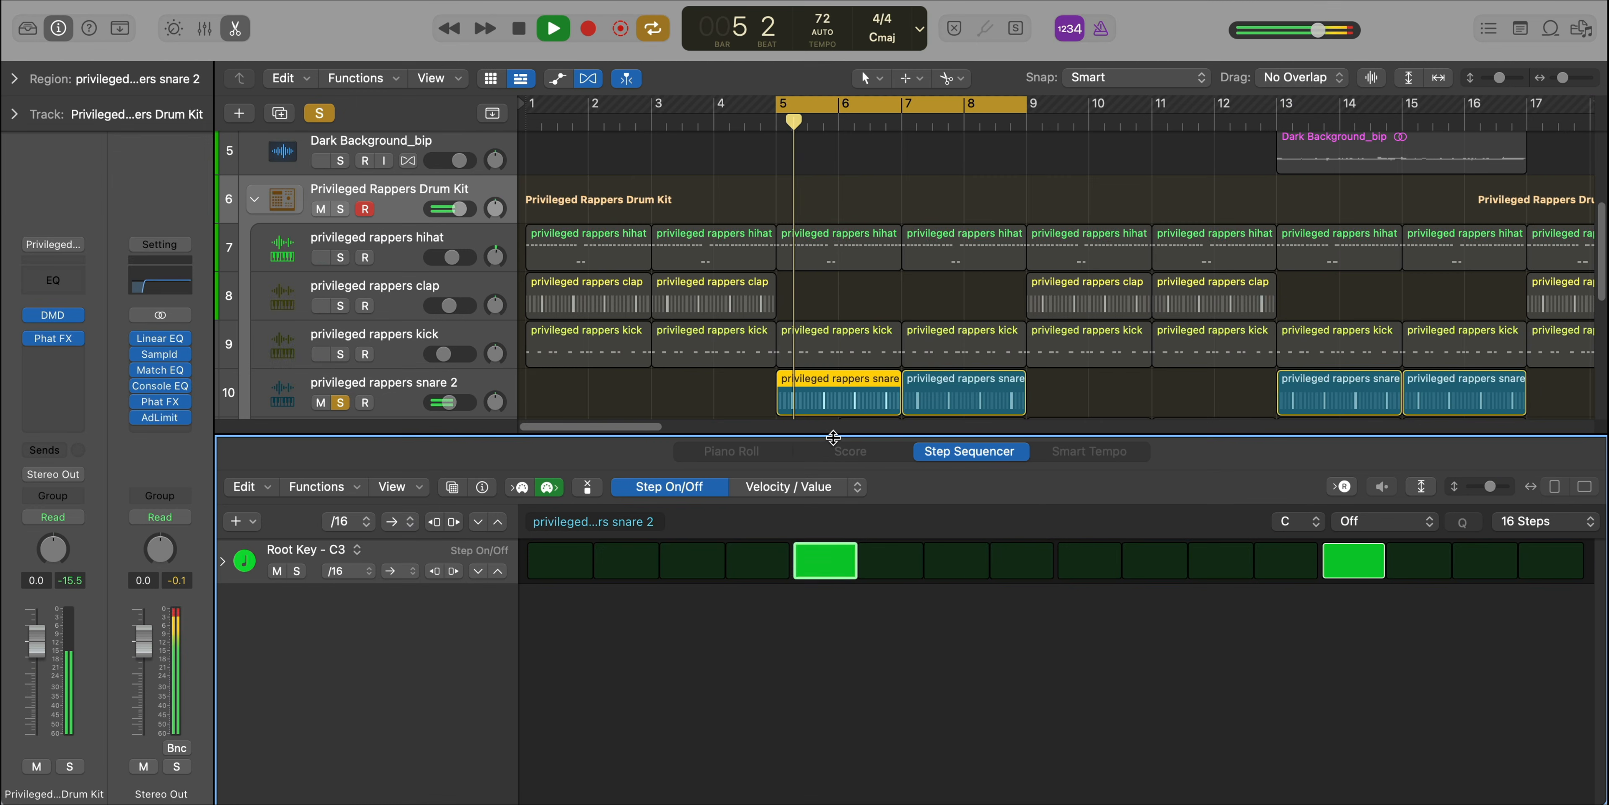
{"action": "left_click_drag", "start_coordinate": [833, 438], "coordinate": [834, 793]}
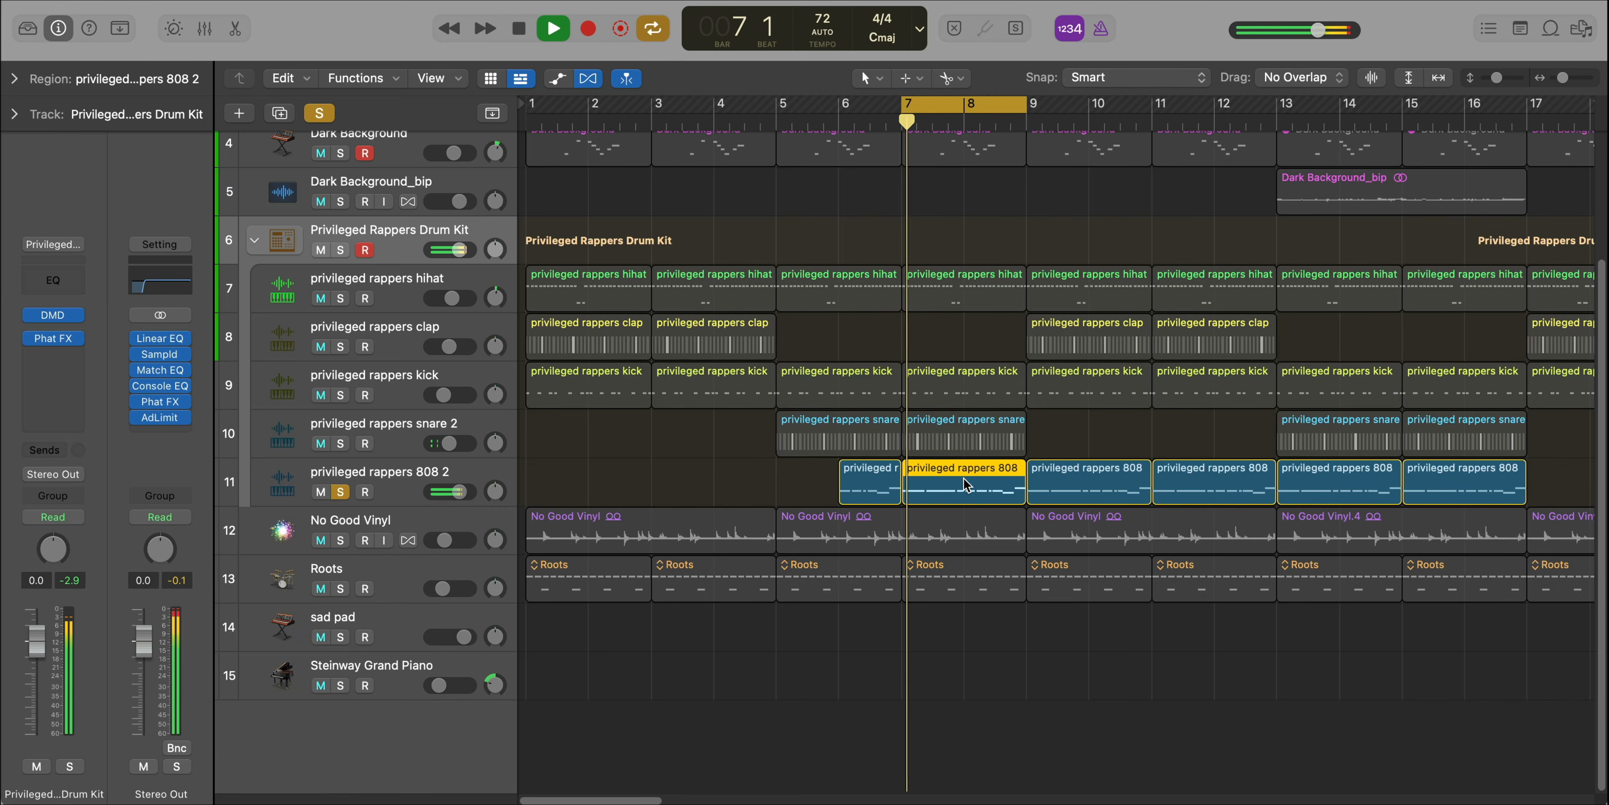
Examine the notes of the soloed privileged rappers 808 2 region at bar 7 in the Piano Roll, and close the editor.
{"action": "key", "text": "p"}
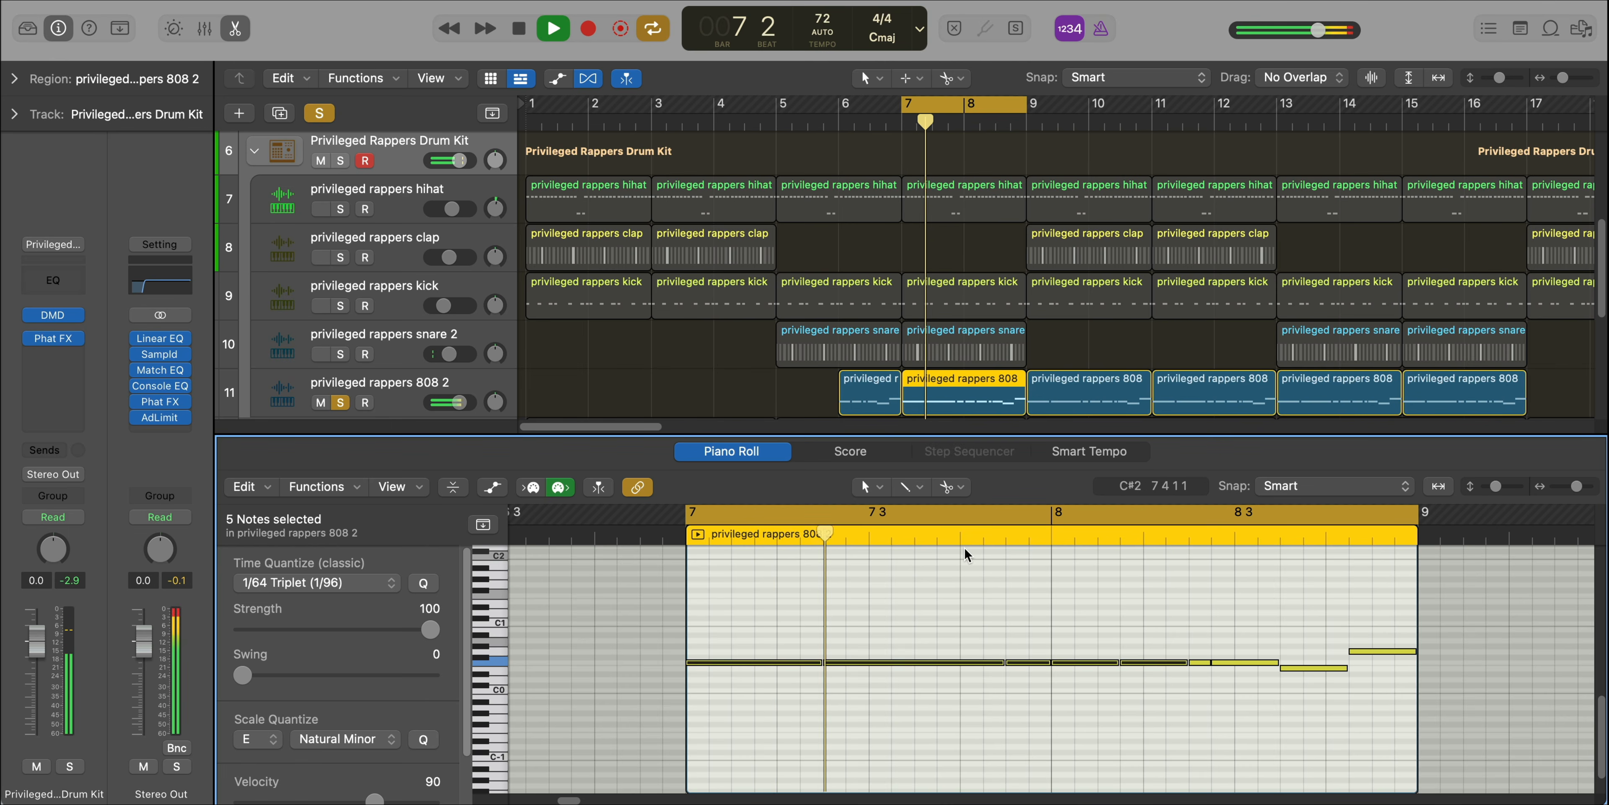
{"action": "scroll", "coordinate": [947, 582], "scroll_direction": "down", "scroll_amount": 5}
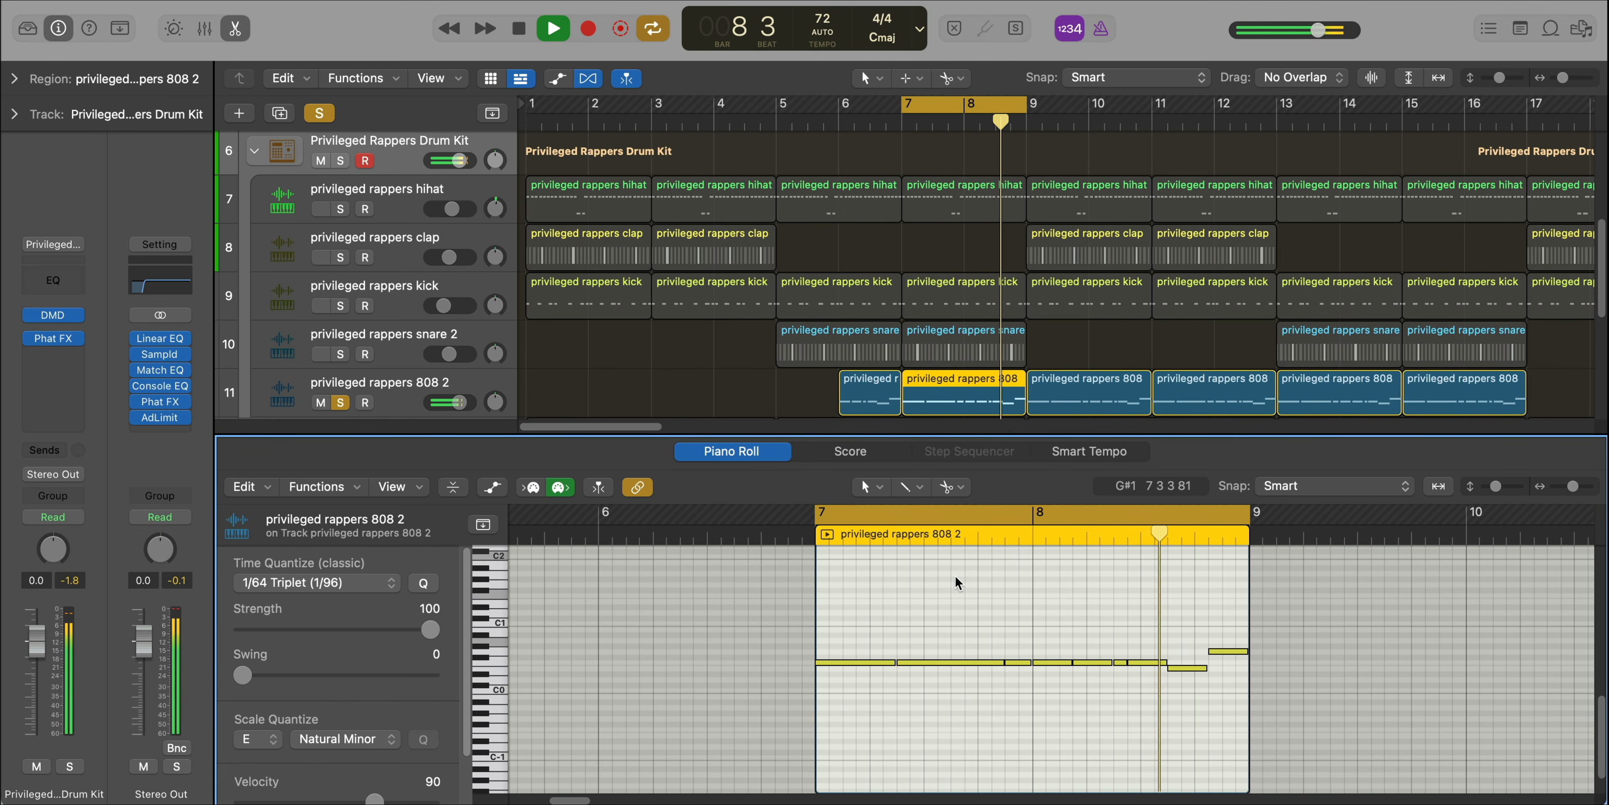
{"action": "key", "text": "p"}
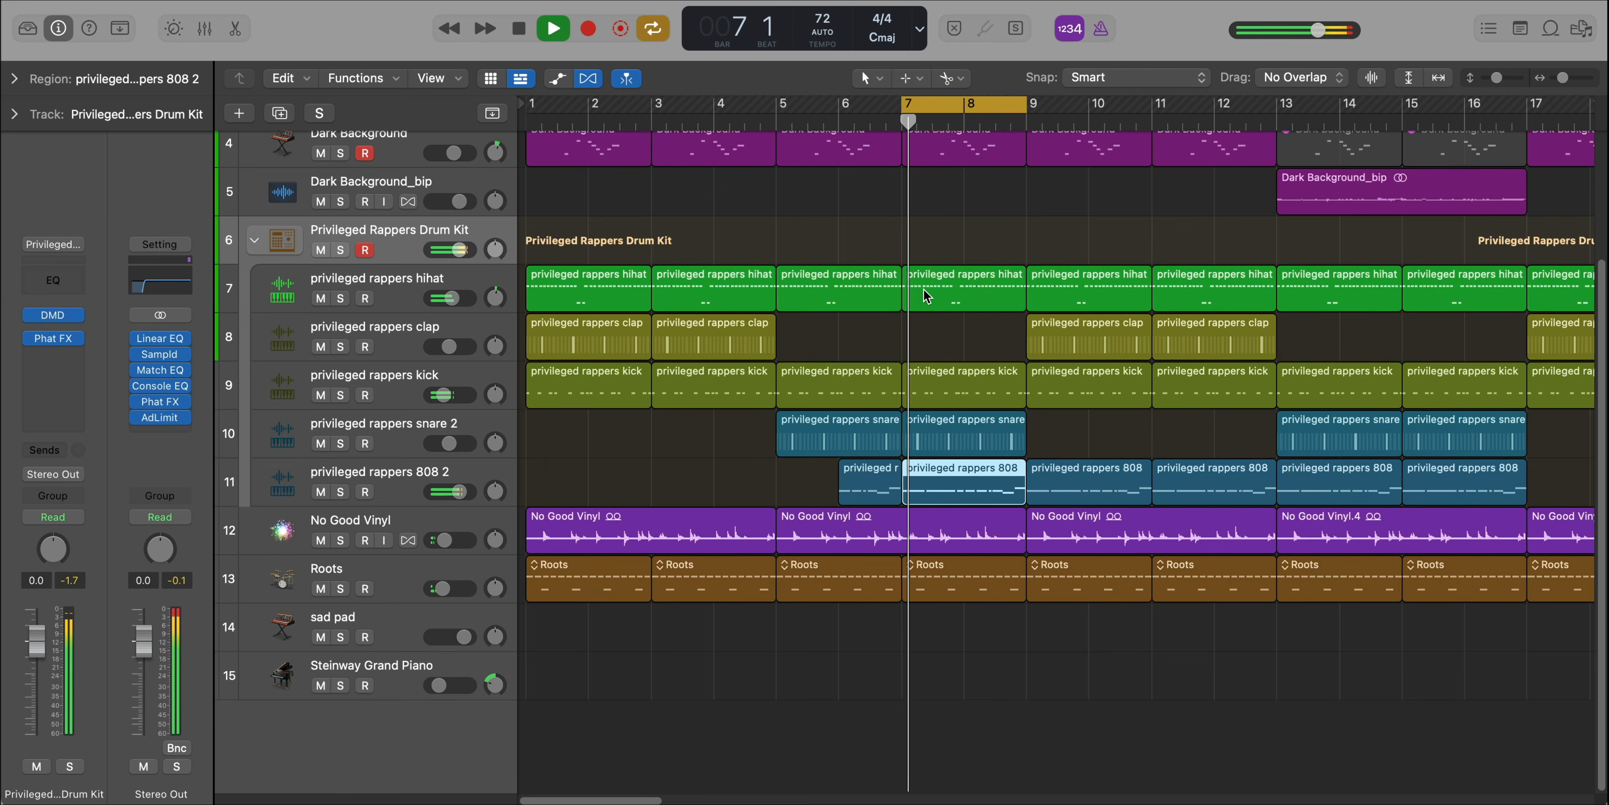
Play all tracks together without solo, turn off the cycle at bar 9, and look over the whole arrangement.
{"action": "scroll", "coordinate": [927, 295], "scroll_direction": "up", "scroll_amount": 3}
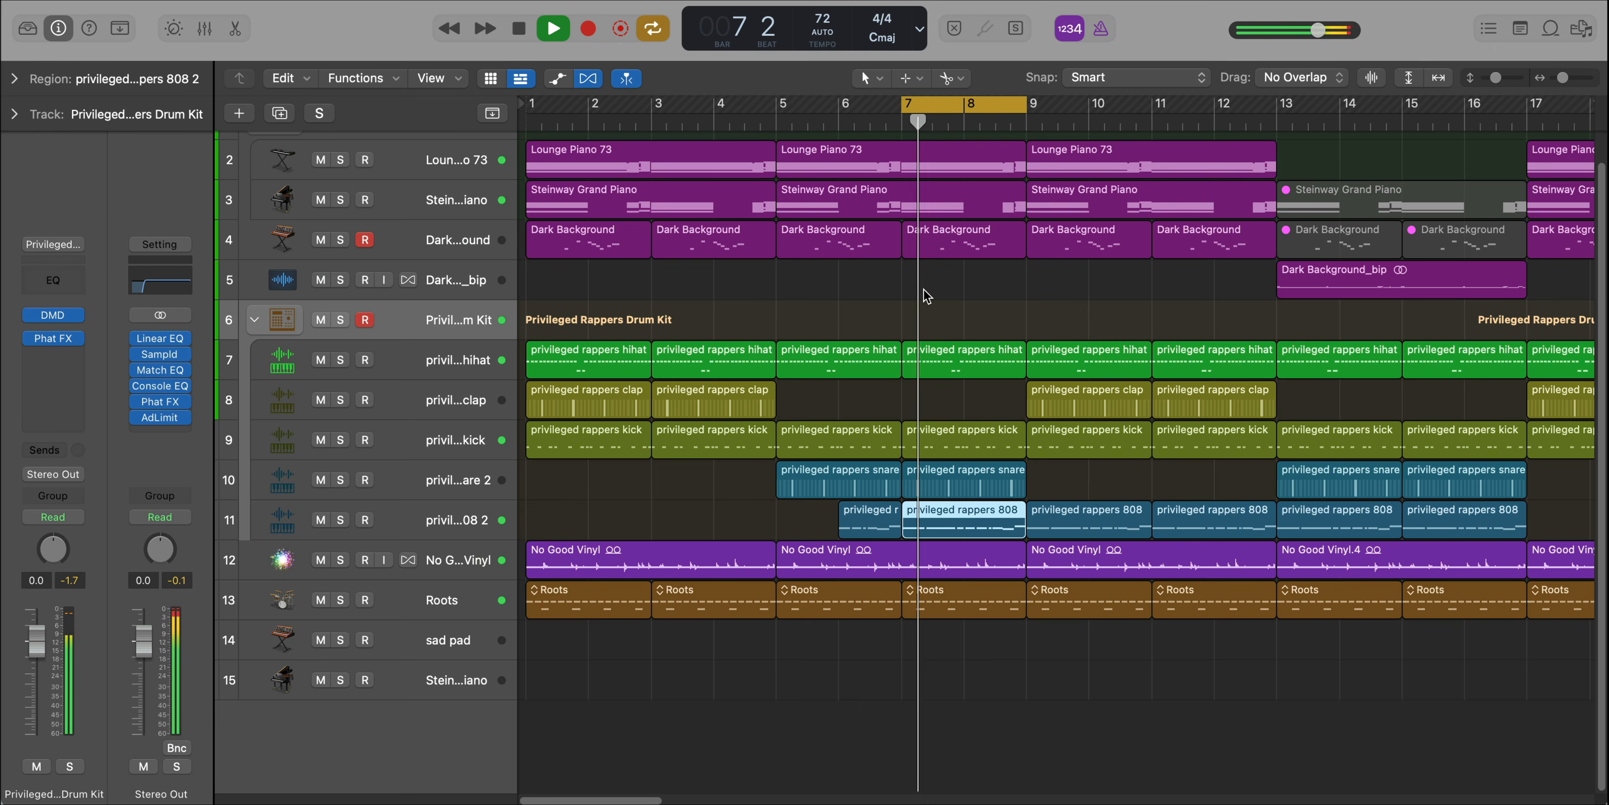
{"action": "scroll", "coordinate": [924, 292], "scroll_direction": "down", "scroll_amount": 4}
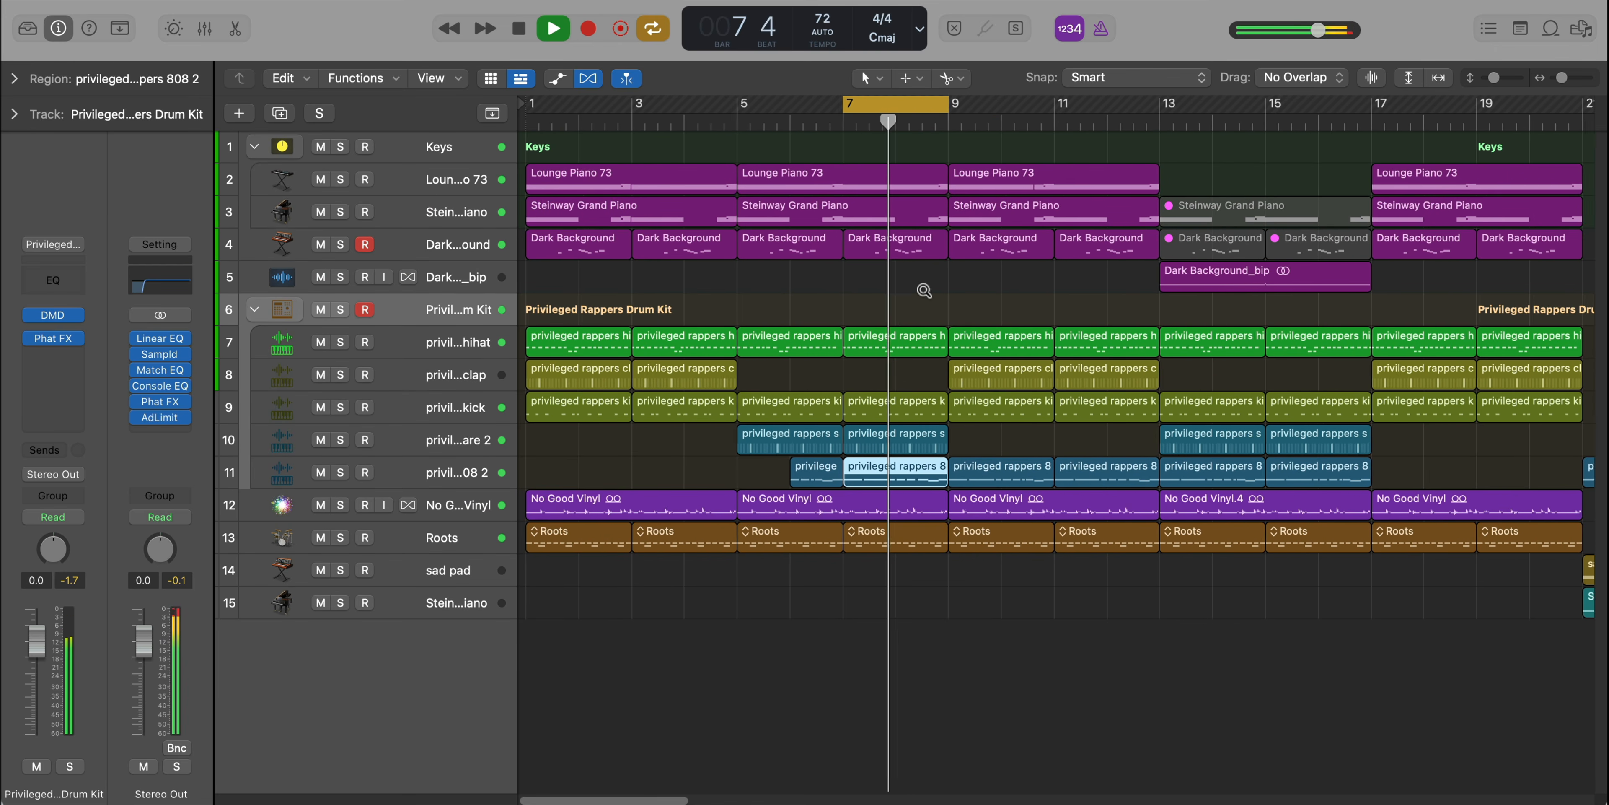
{"action": "scroll", "coordinate": [924, 290], "scroll_direction": "down", "scroll_amount": 1}
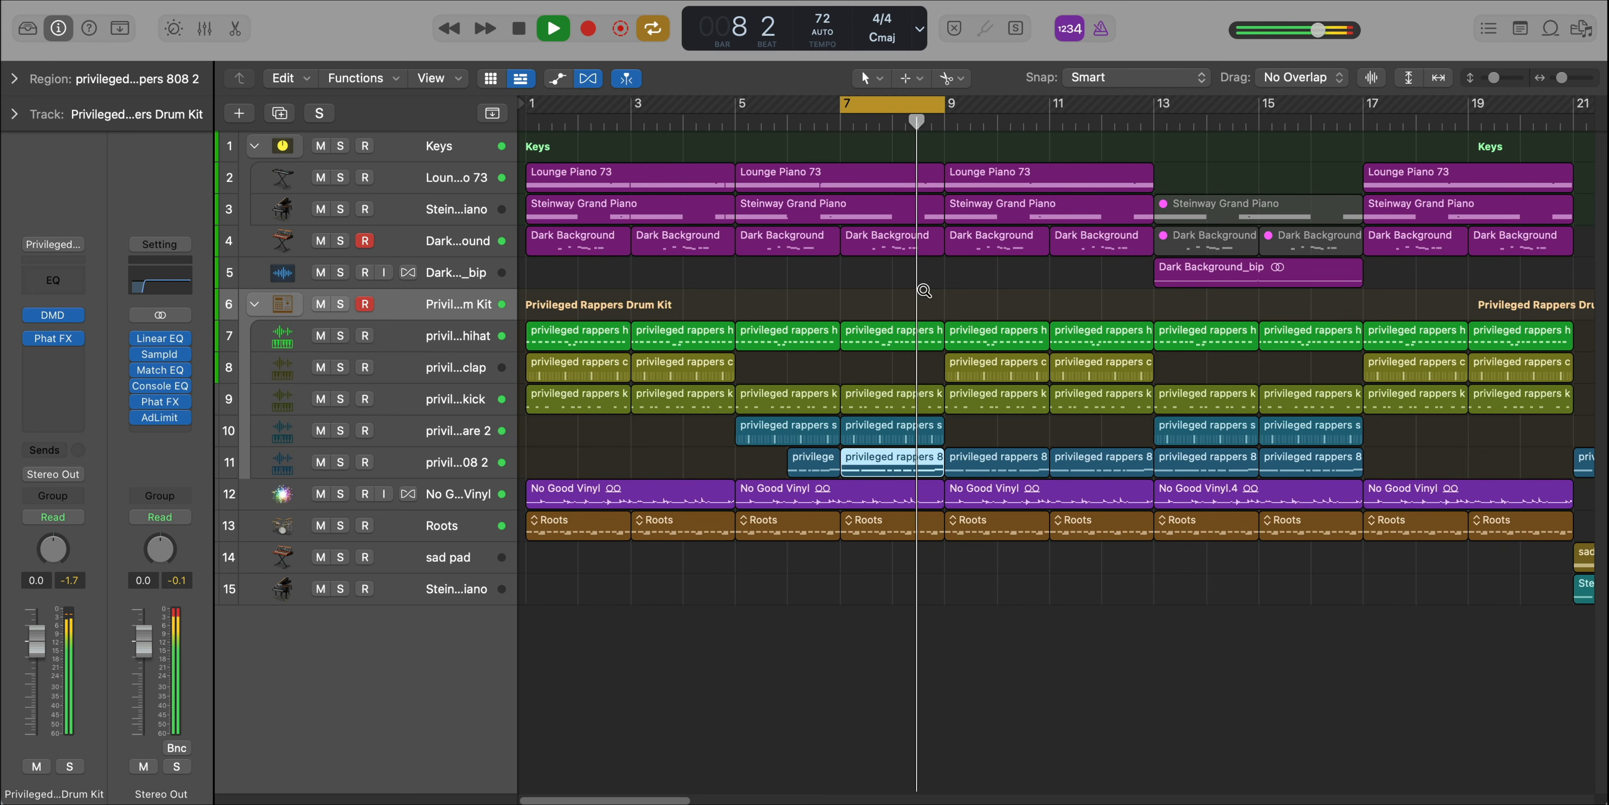
{"action": "scroll", "coordinate": [924, 290], "scroll_direction": "up", "scroll_amount": 2}
{"action": "left_click", "coordinate": [910, 98]}
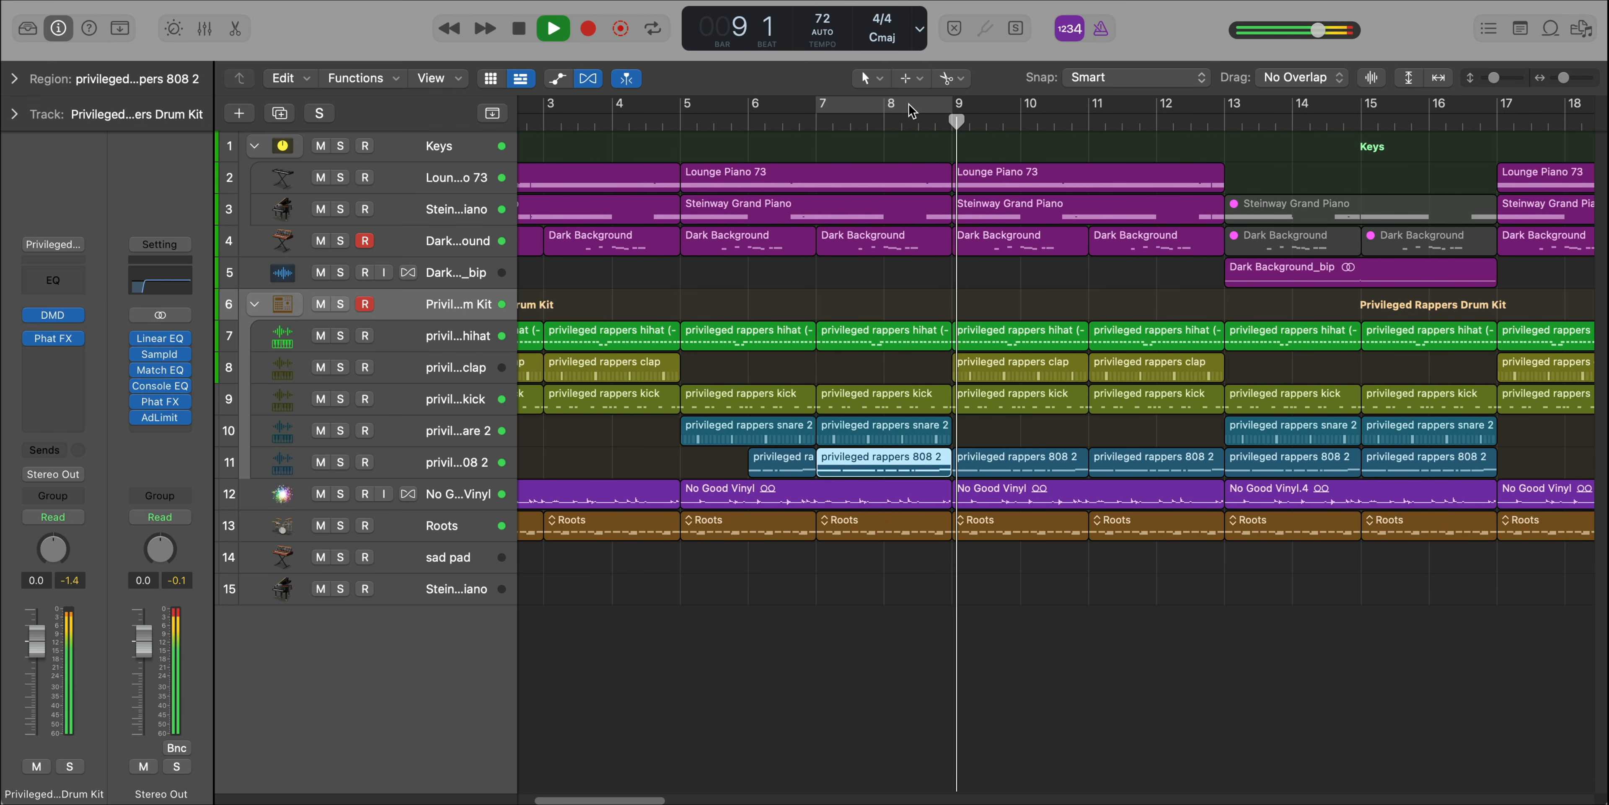
{"action": "scroll", "coordinate": [1054, 143], "scroll_direction": "down", "scroll_amount": 3}
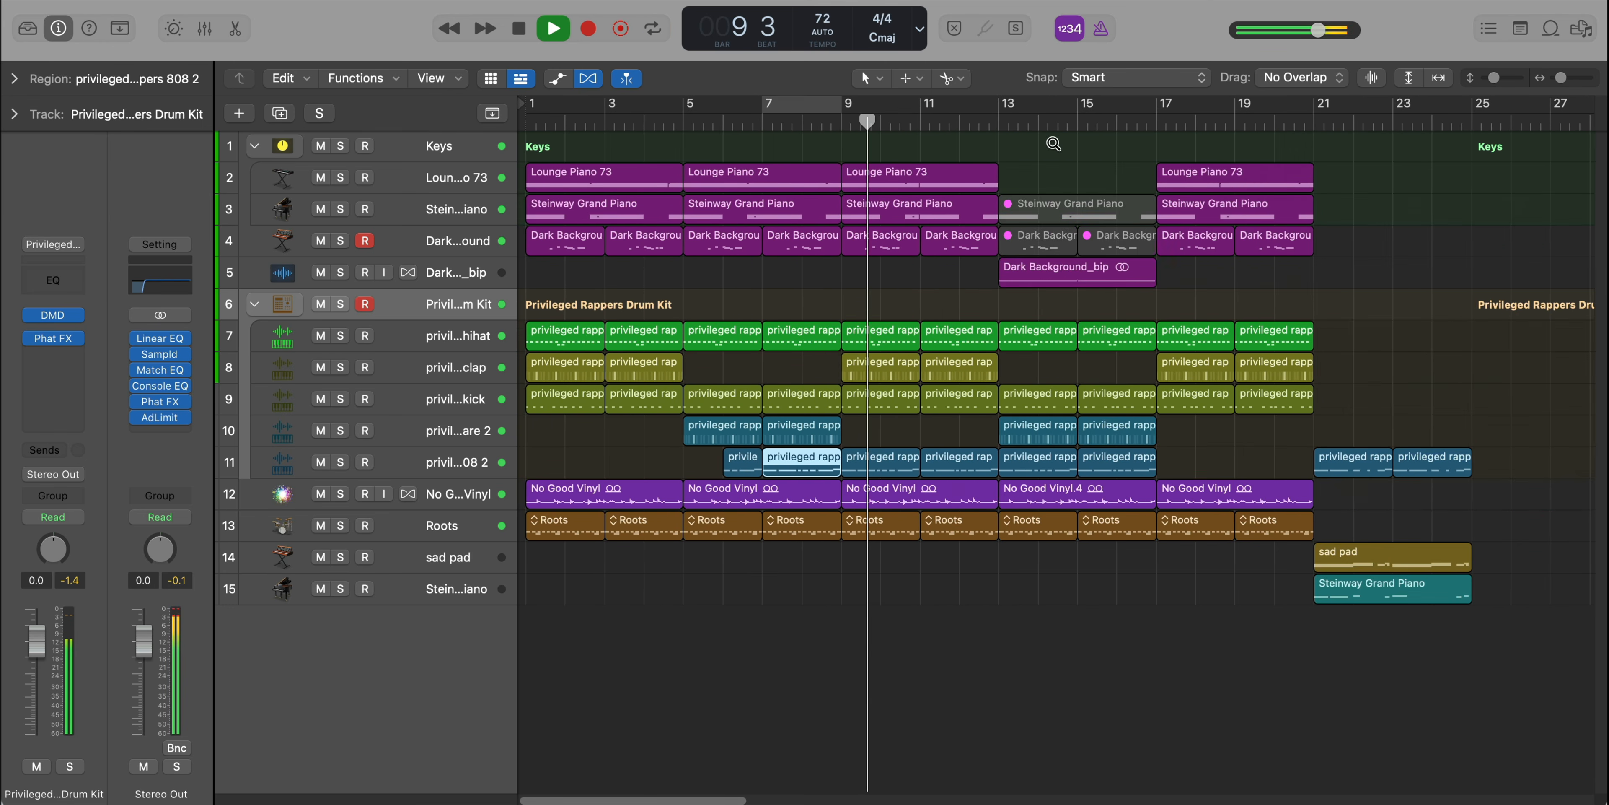
{"action": "scroll", "coordinate": [996, 177], "scroll_direction": "down", "scroll_amount": 2}
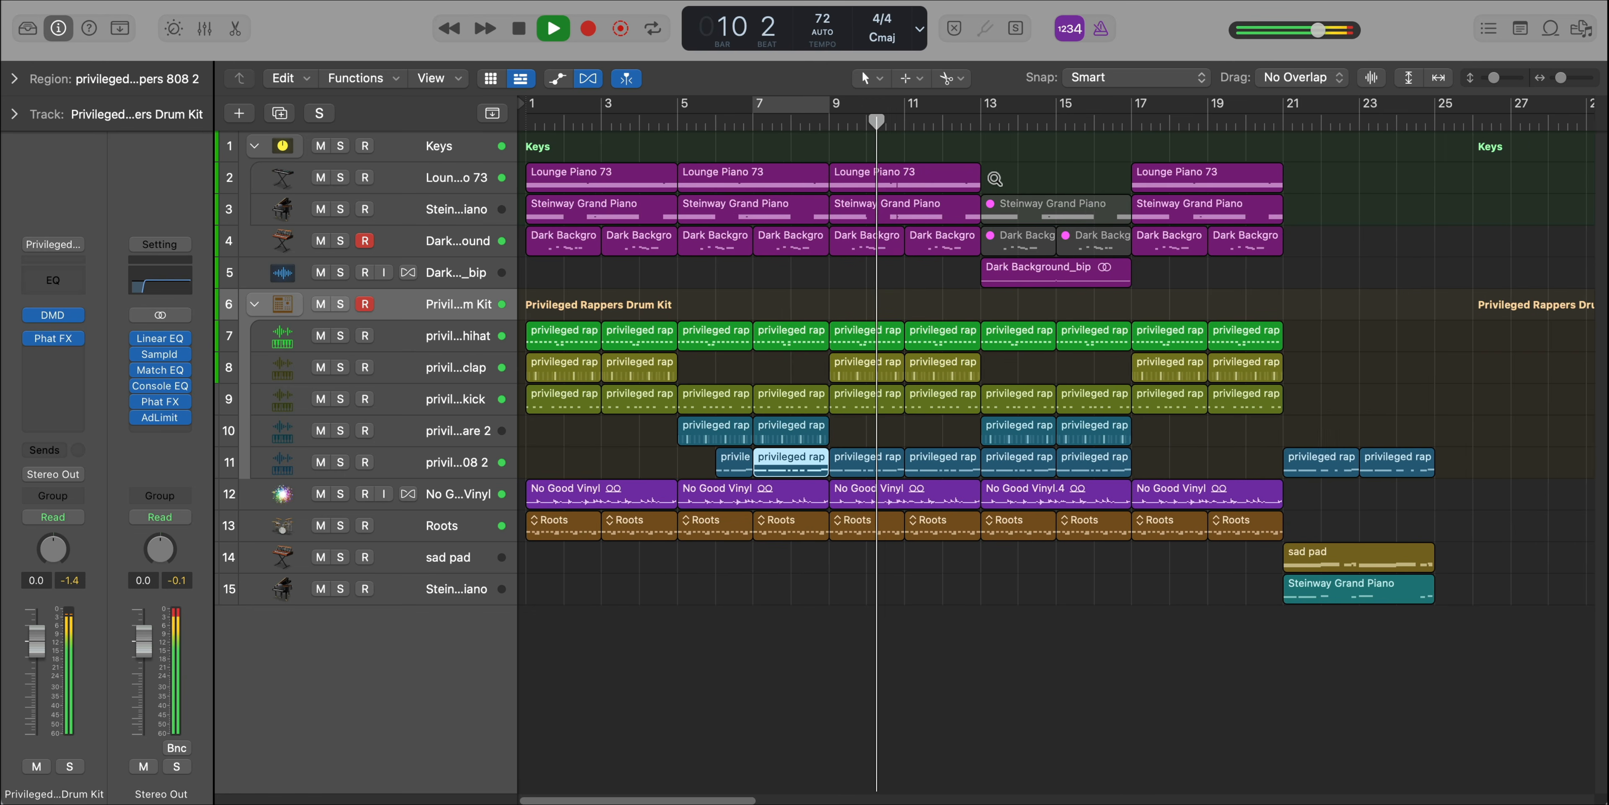
{"action": "scroll", "coordinate": [995, 177], "scroll_direction": "up", "scroll_amount": 1}
{"action": "scroll", "coordinate": [993, 175], "scroll_direction": "up", "scroll_amount": 3}
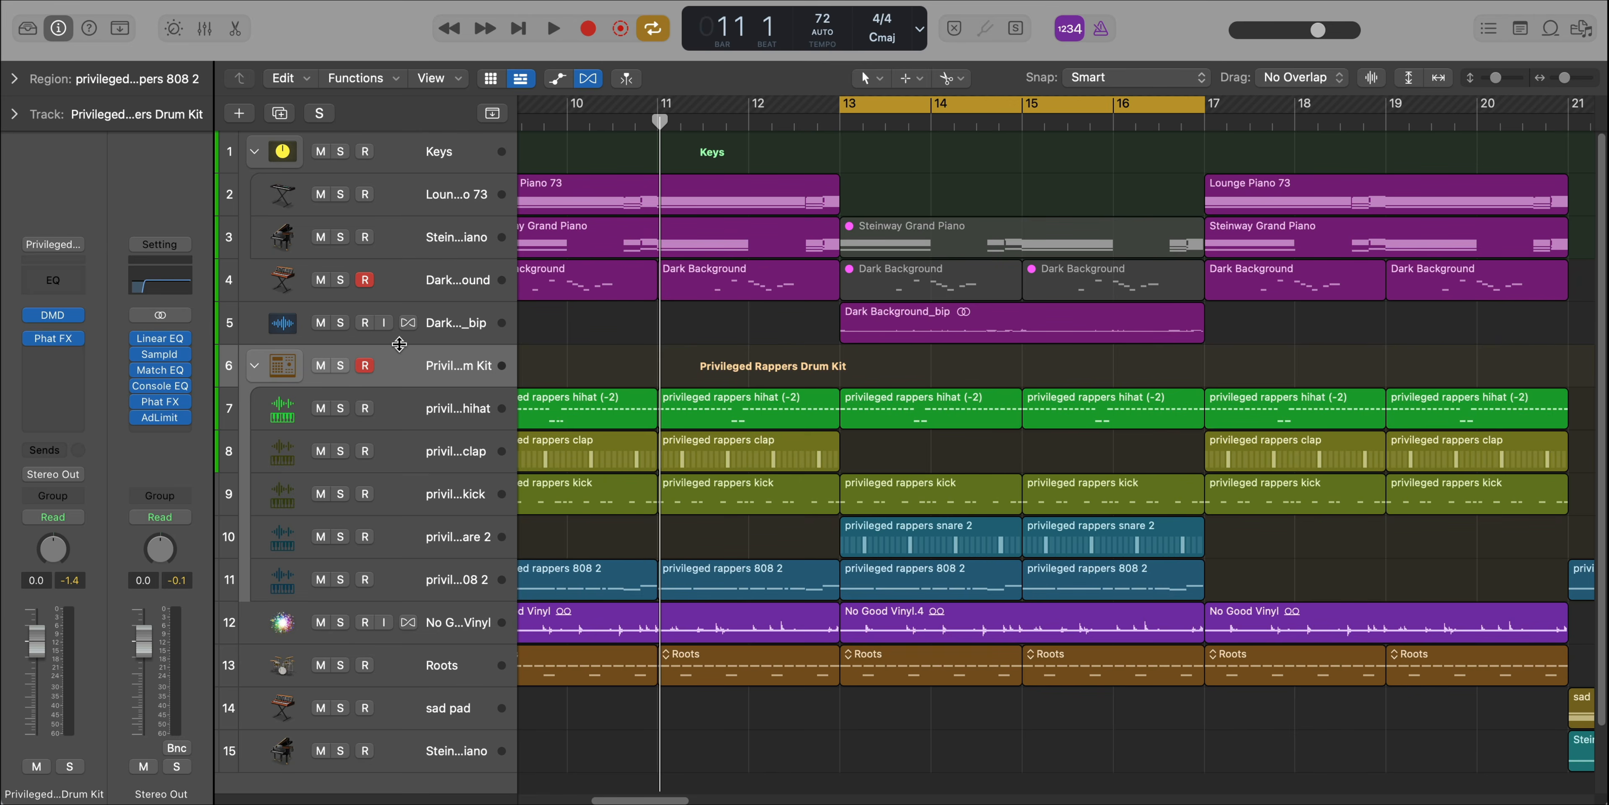
Solo the Dark Background_bip track and play its region from bar 13.
{"action": "left_click", "coordinate": [340, 322]}
{"action": "key", "text": "space"}
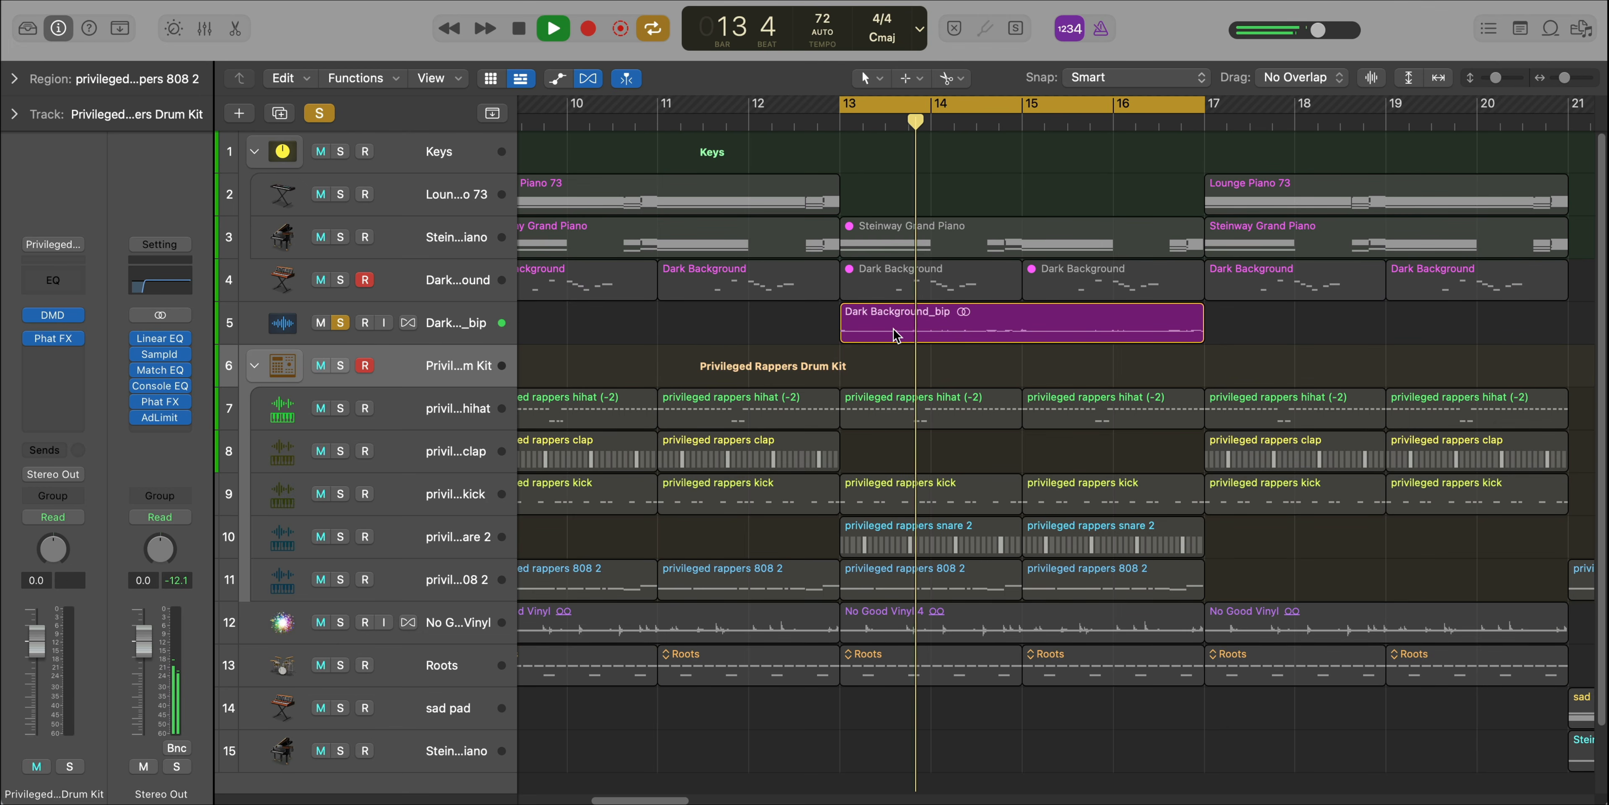
{"action": "key", "text": "space"}
Show track automation and examine the volume curve on the Dark Background_bip region up close.
{"action": "key", "text": "a"}
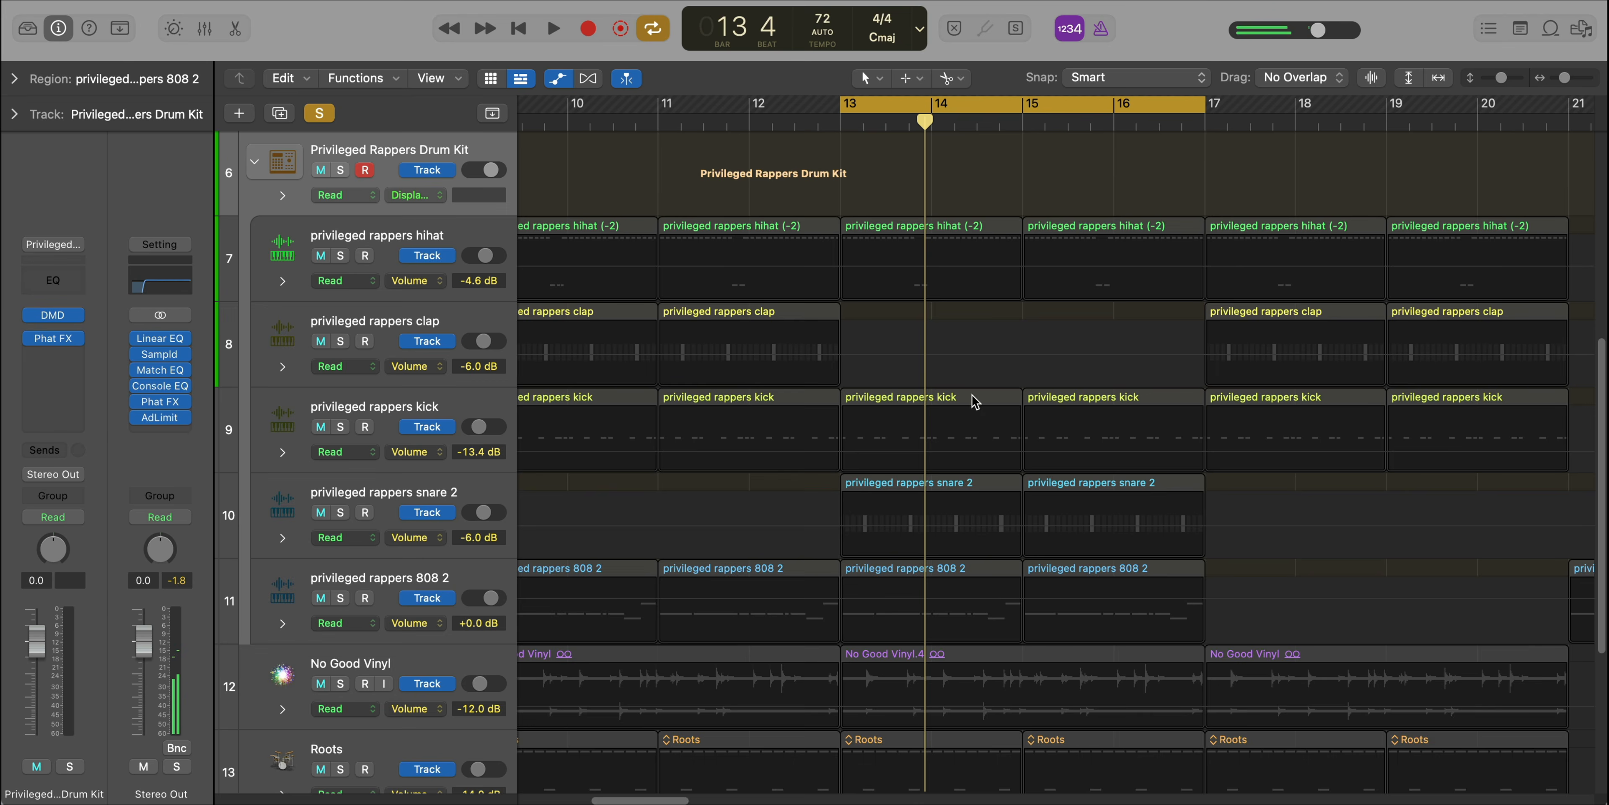
{"action": "scroll", "coordinate": [975, 400], "scroll_direction": "up", "scroll_amount": 5}
{"action": "scroll", "coordinate": [972, 396], "scroll_direction": "up", "scroll_amount": 1}
{"action": "key", "text": "super+Right"}
{"action": "key", "text": "super+Right"}
{"action": "key", "text": "super+Right"}
{"action": "key", "text": "super+Down"}
{"action": "key", "text": "super+Down"}
{"action": "key", "text": "super+Down"}
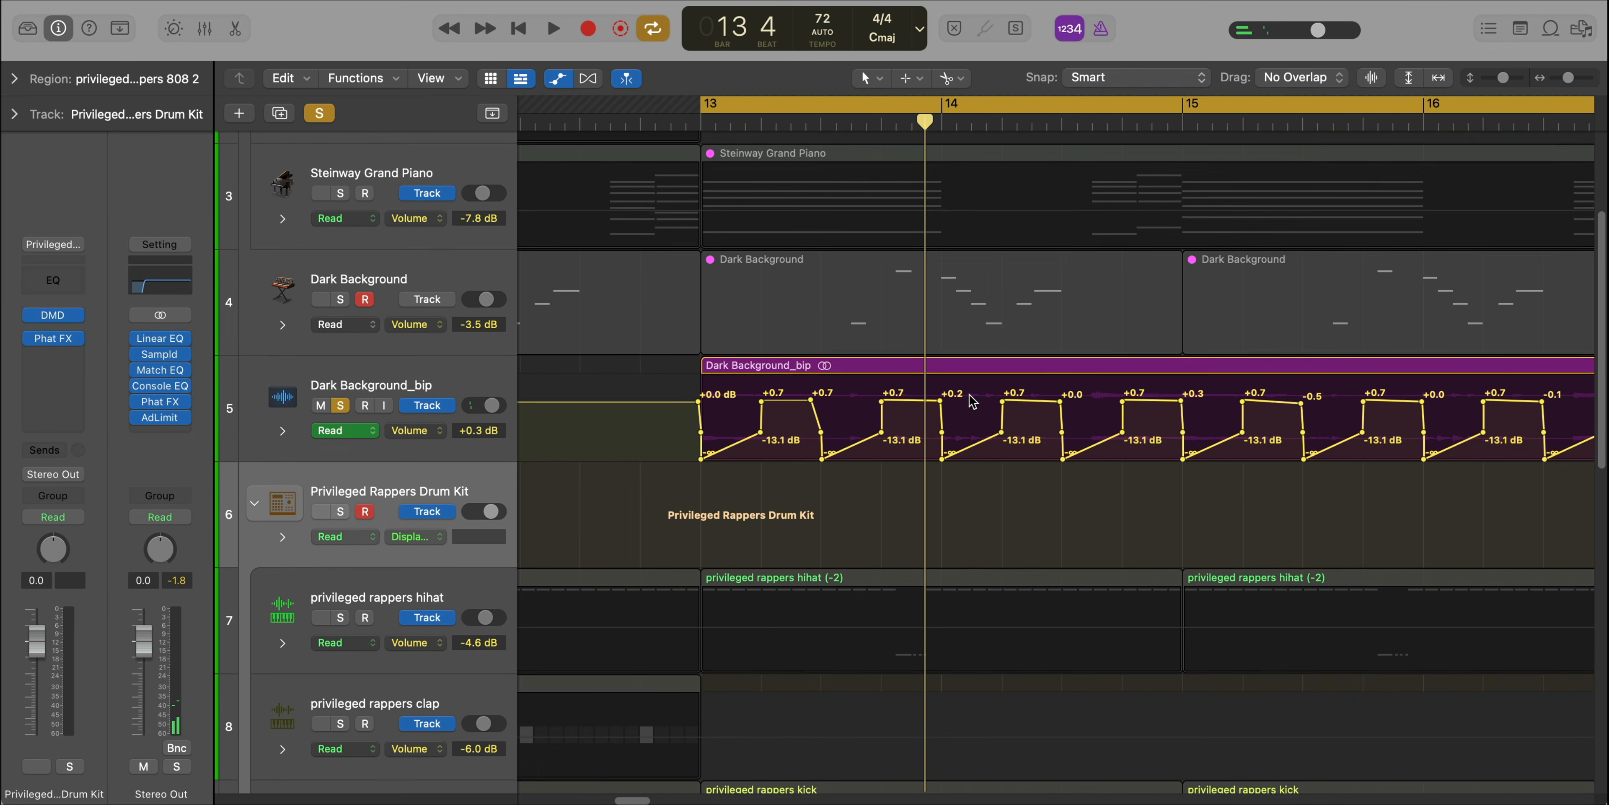